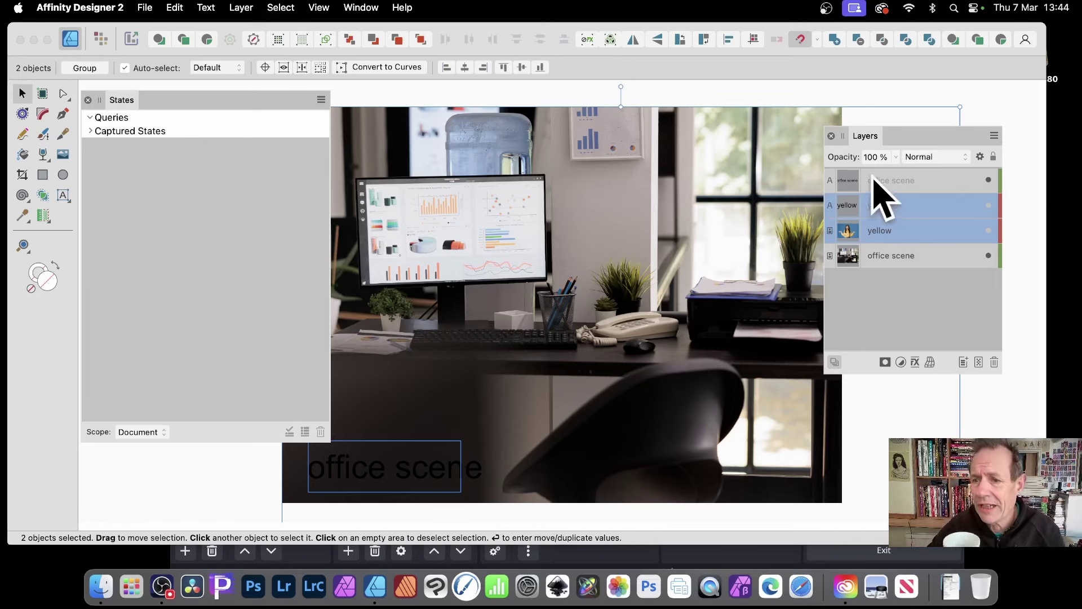
Move the Layers panel over the canvas and select the office scene caption layer.
drag(875, 138, 781, 122)
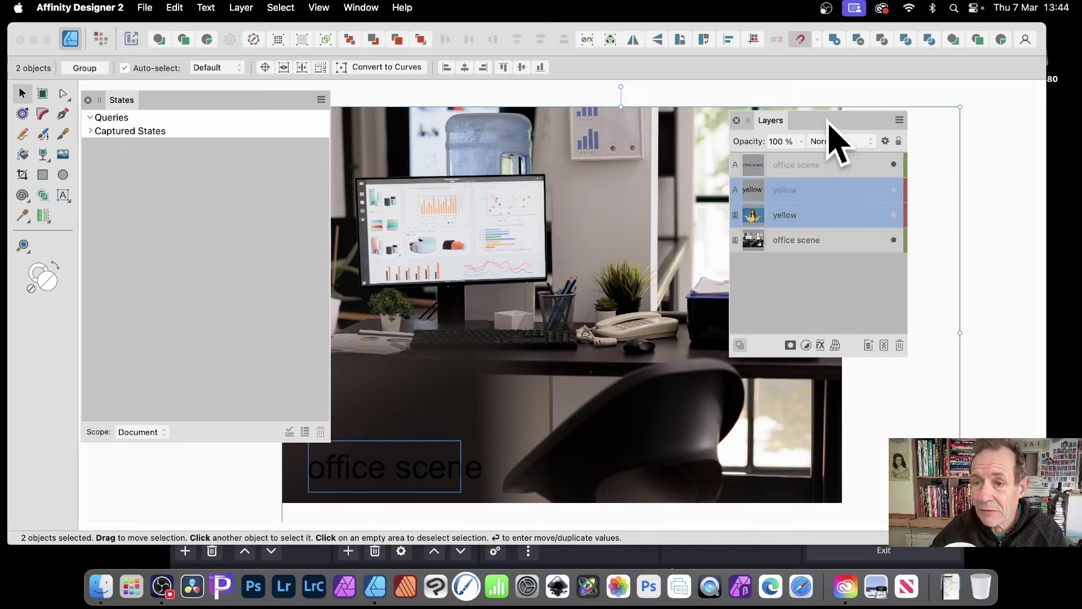
drag(831, 122, 644, 53)
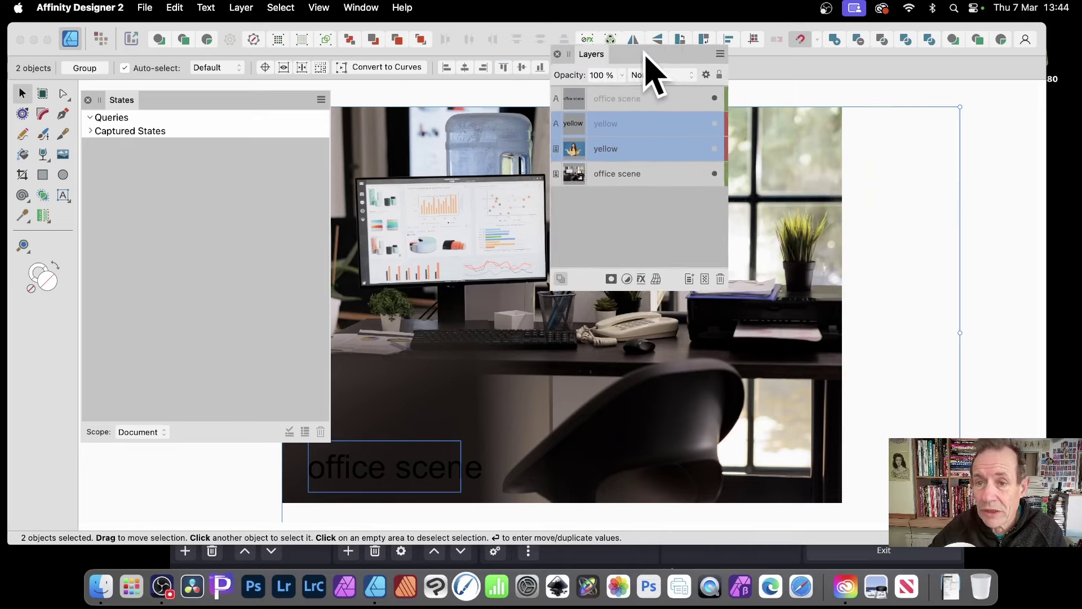
click(714, 97)
right_click(719, 107)
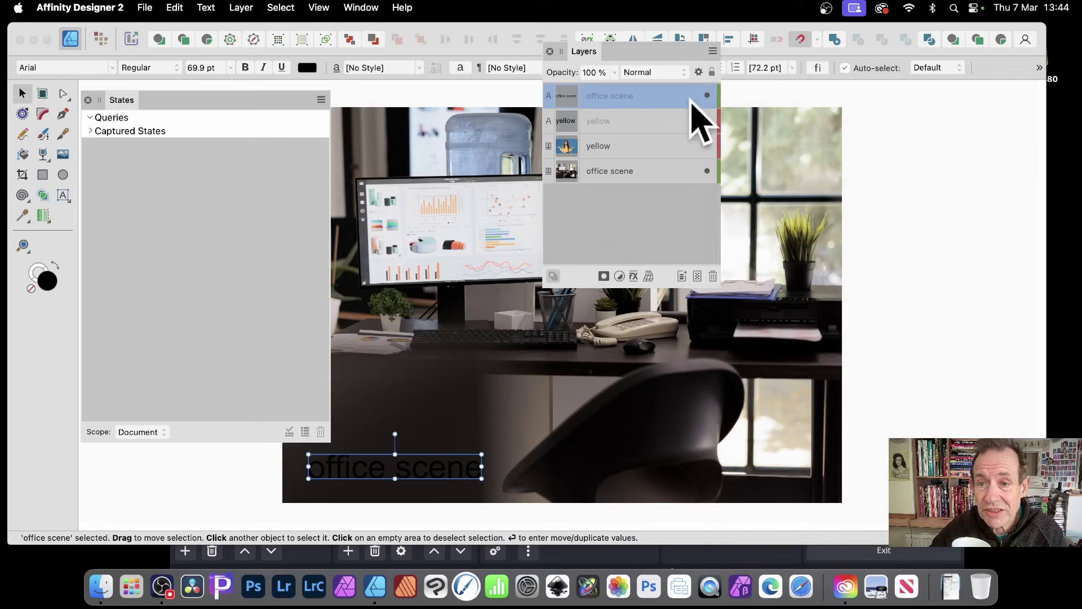
click(592, 238)
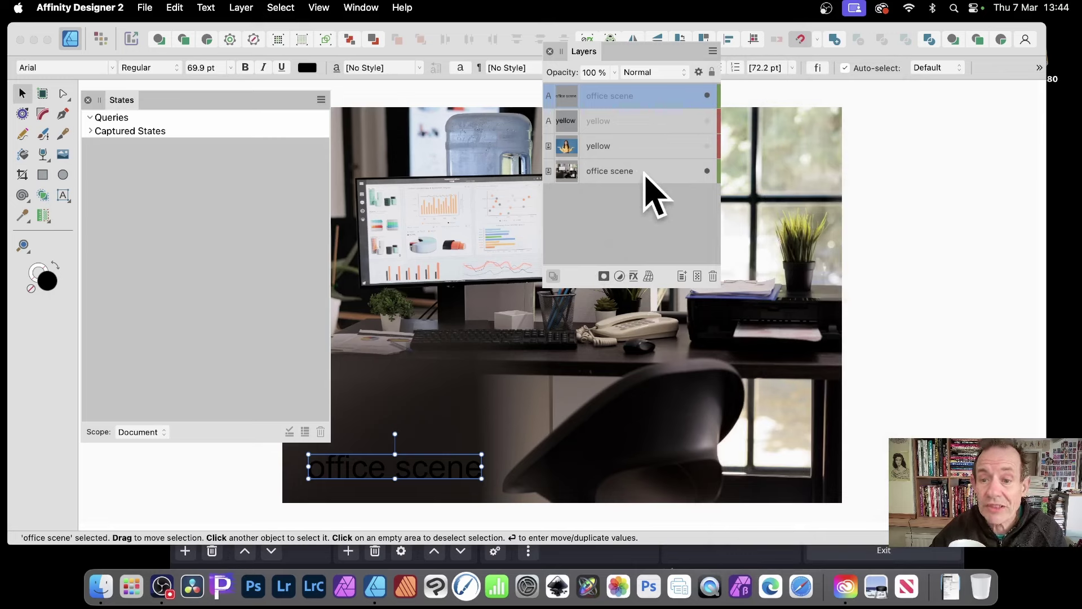
Hide the office scene caption and photo, and show the yellow caption and photo.
click(706, 95)
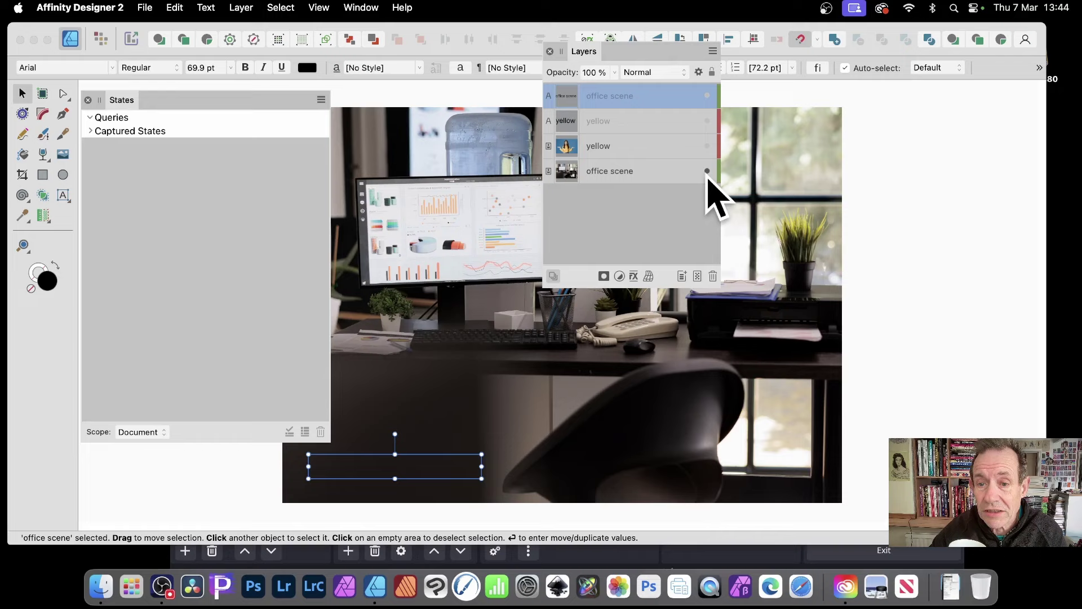
click(707, 171)
click(707, 120)
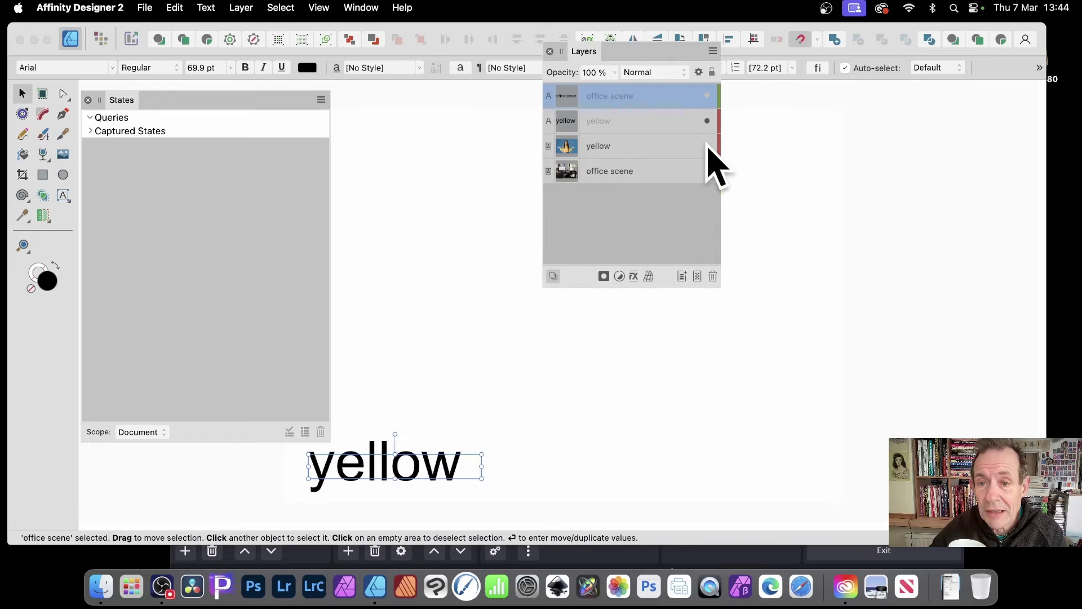
click(708, 146)
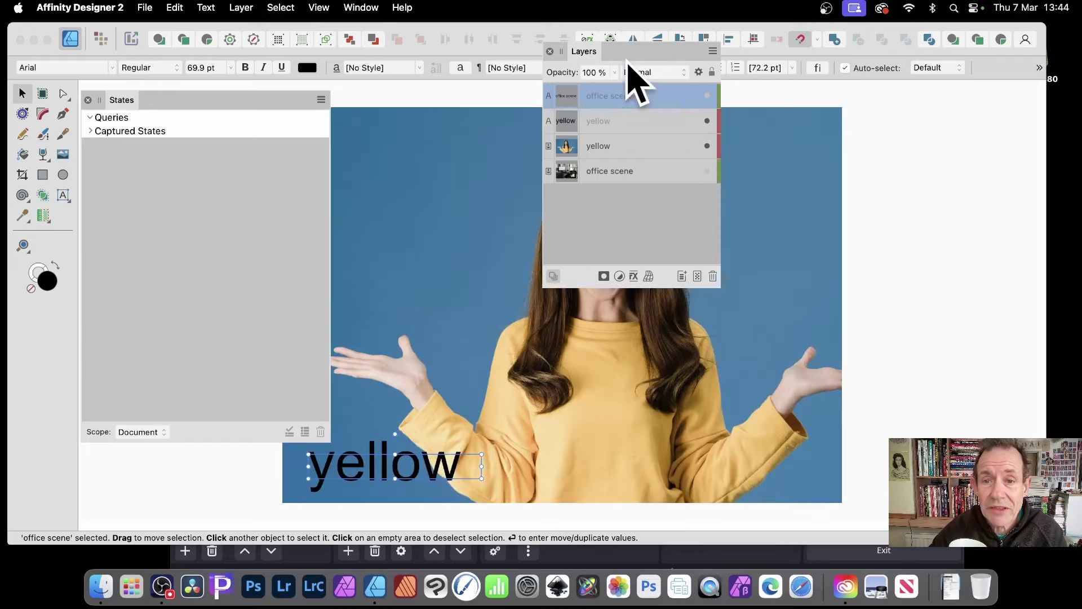
drag(660, 49, 842, 79)
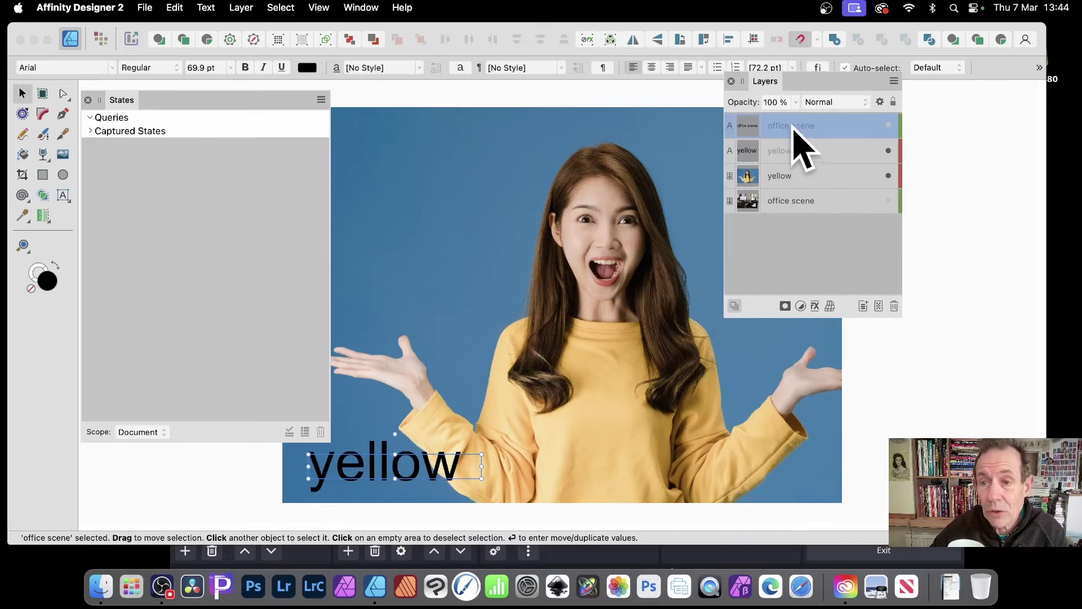
Hide the yellow layers and turn the office scene caption and photo back on.
click(888, 175)
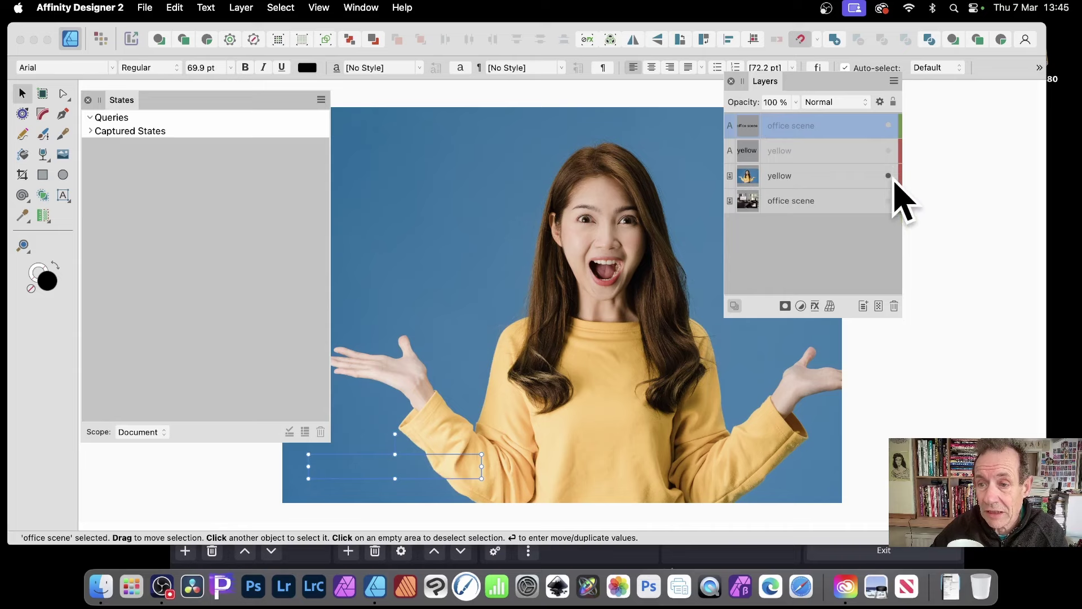
click(888, 125)
click(888, 200)
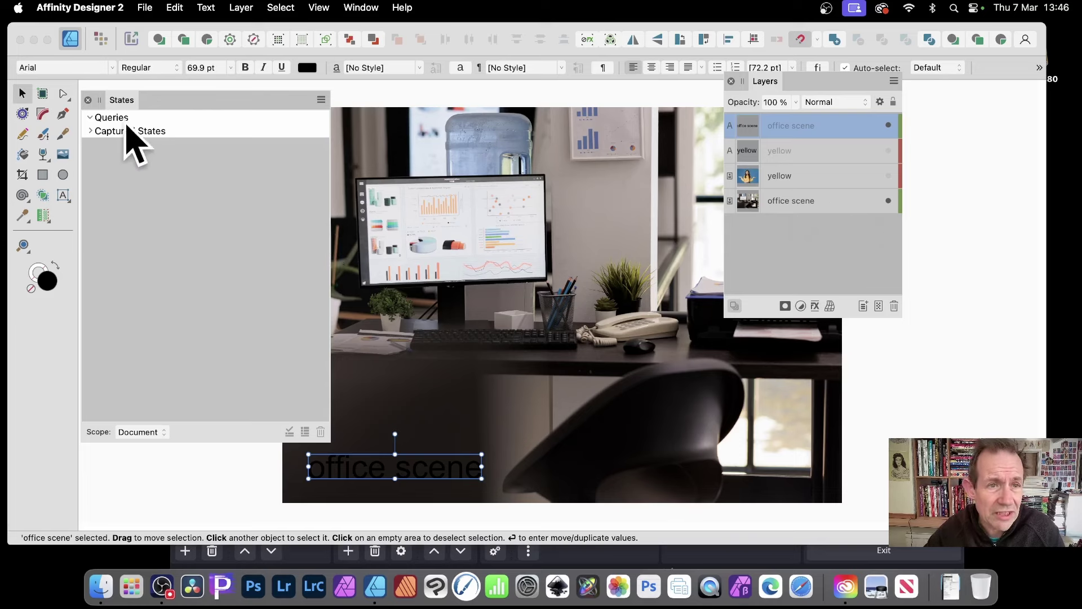
Add a new States query named 'office scene' capturing the current layer visibility.
click(360, 7)
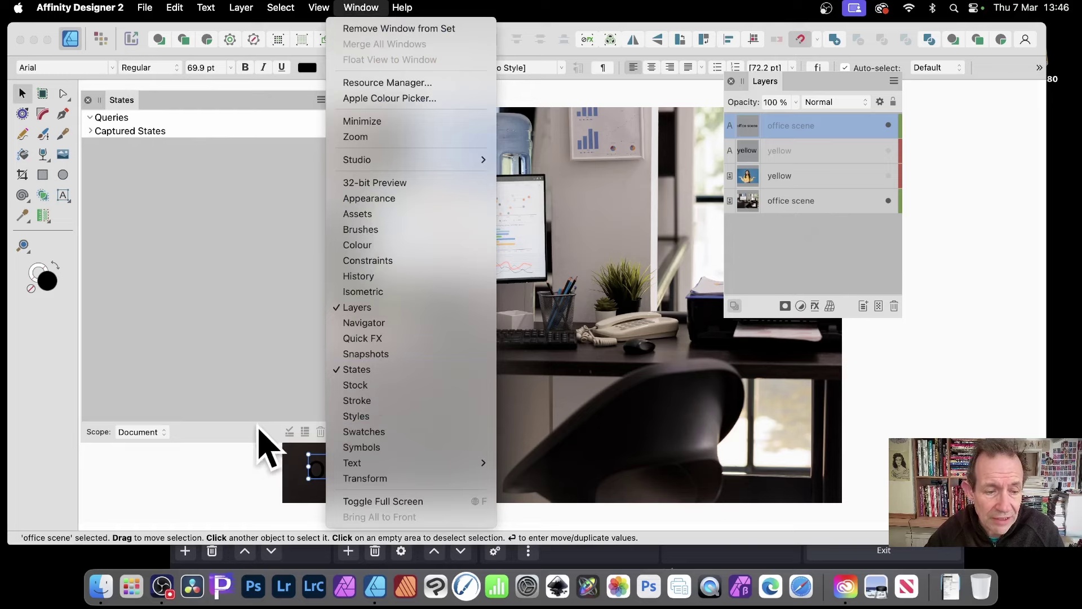
click(265, 449)
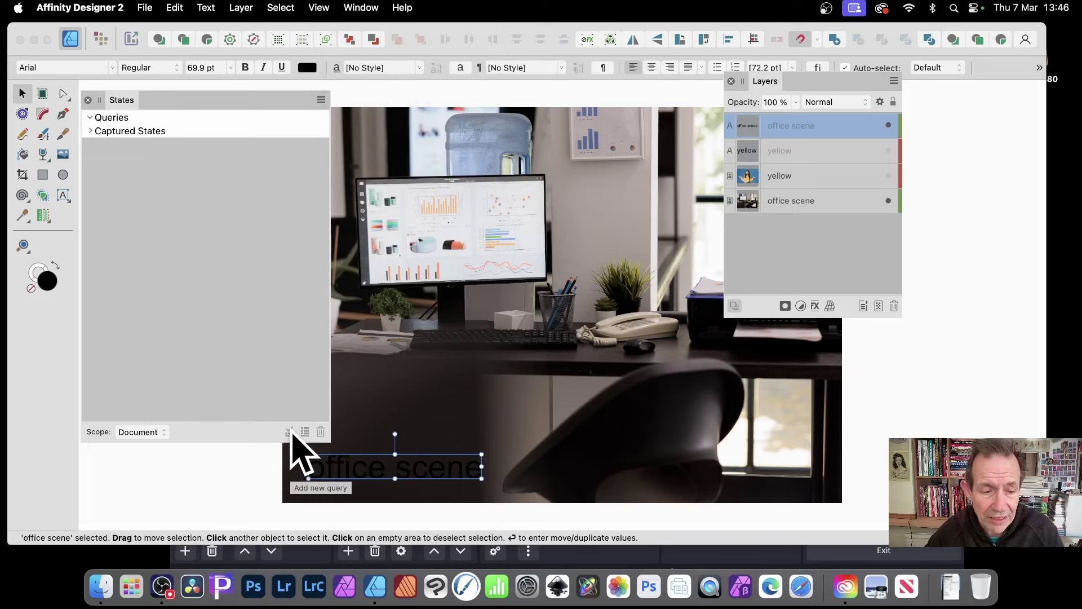
click(290, 433)
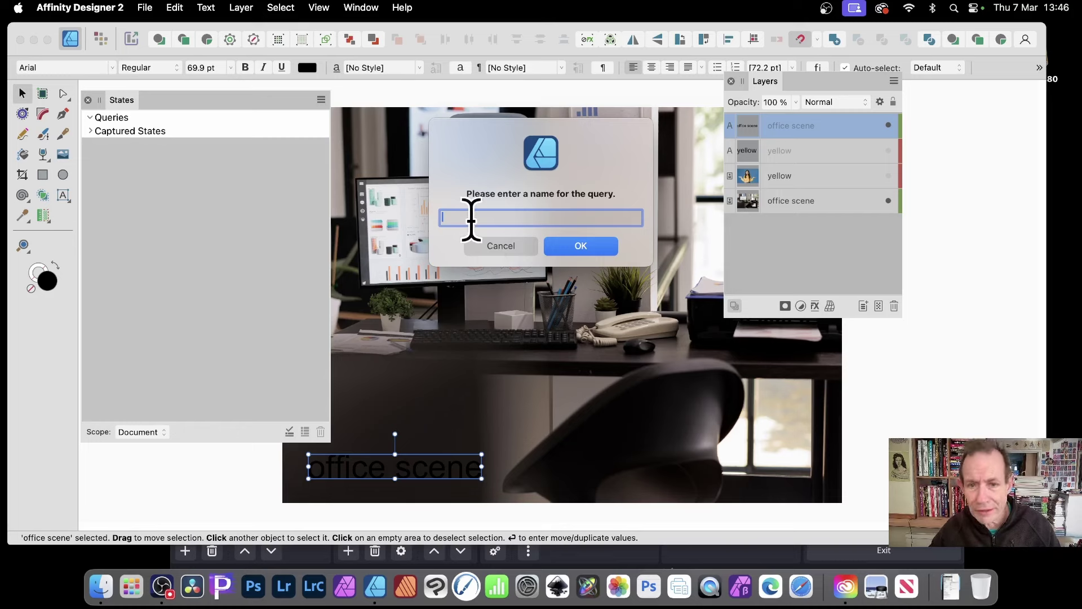
text(off)
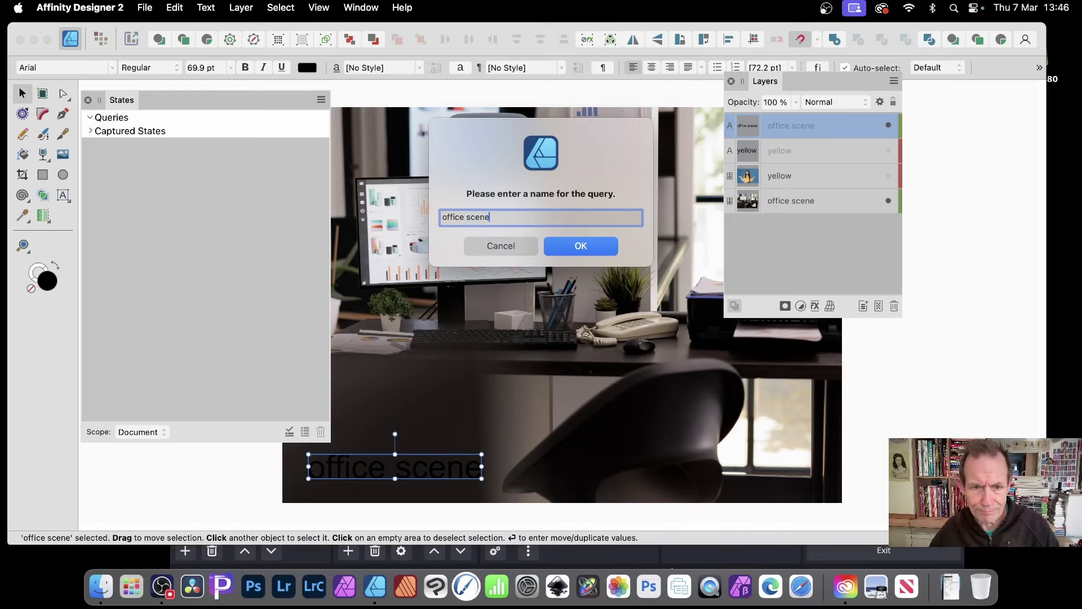
text(ice scene)
click(576, 245)
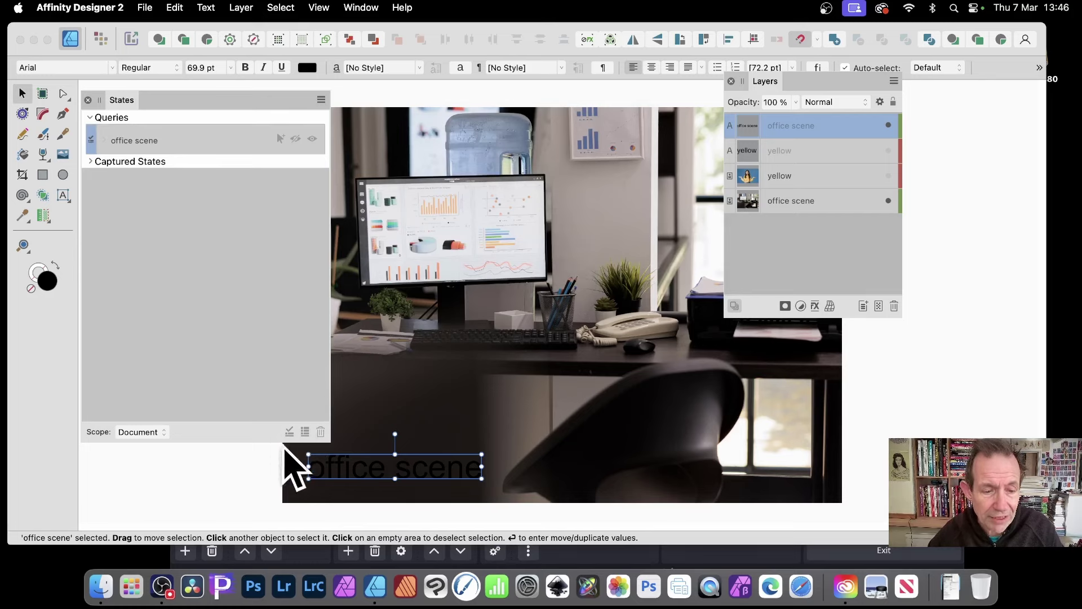
Create a second States query and name it 'yellow'.
click(289, 433)
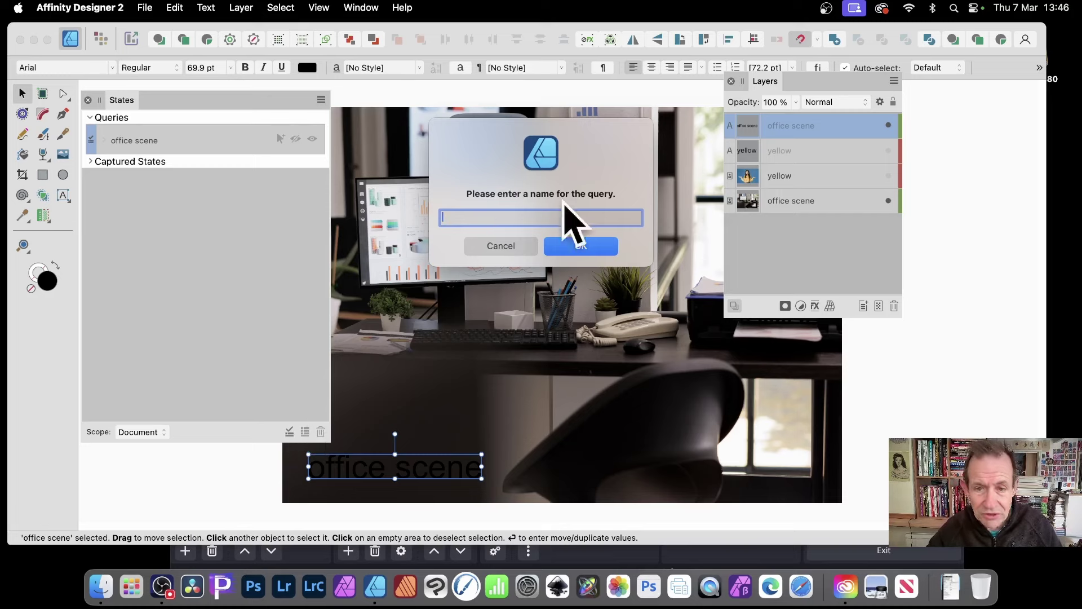
text(yellow)
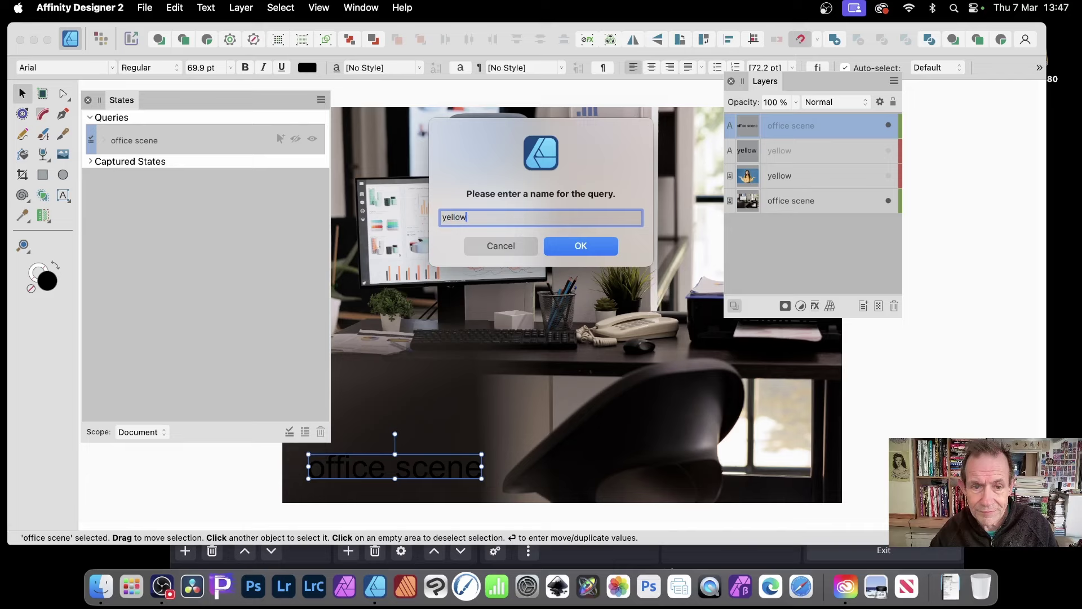
click(603, 247)
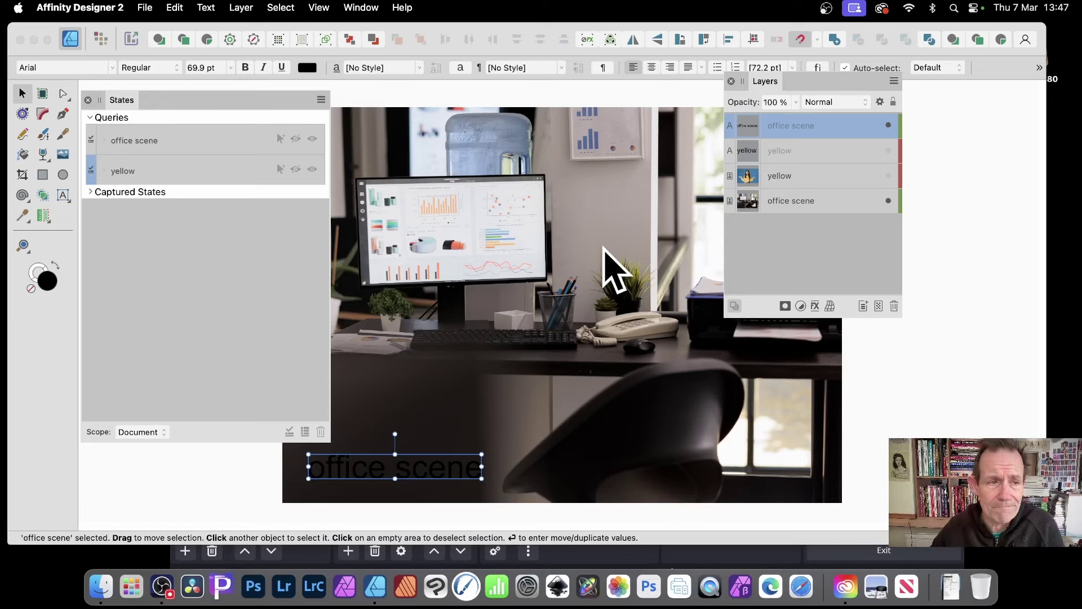
Turn on the yellow caption and photo layers, then select the office scene query.
click(888, 150)
click(888, 175)
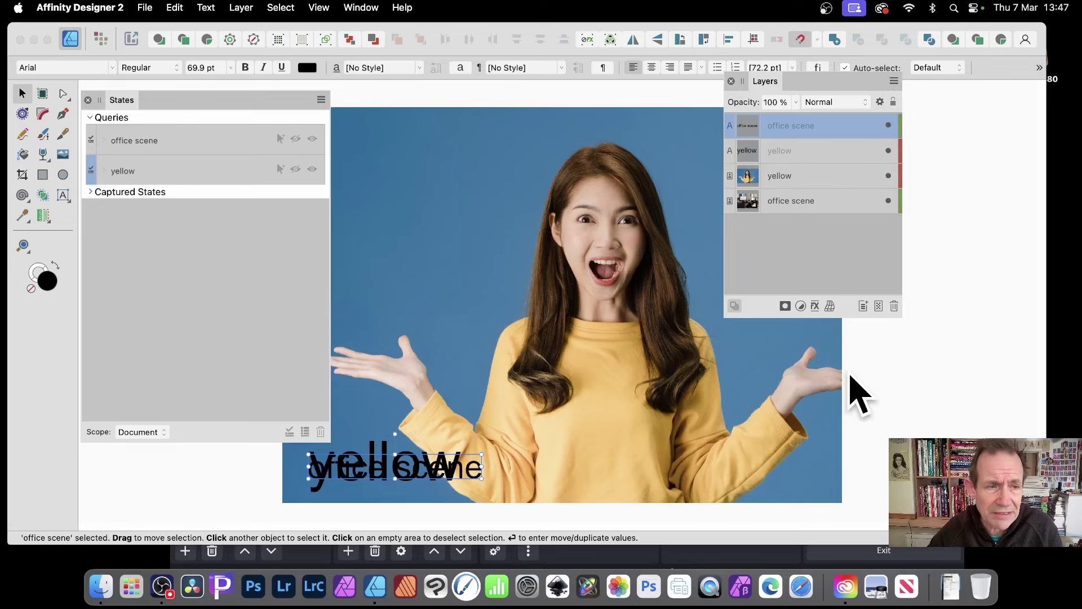
click(121, 145)
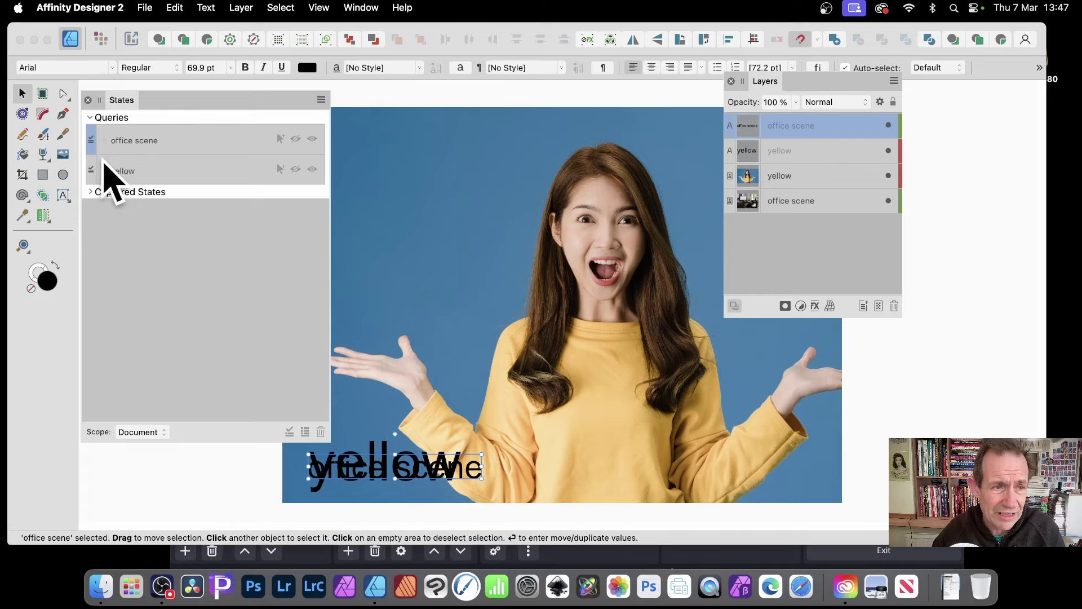
Expand the office scene query and enable its 'Layer tag is' condition for the green tag.
click(106, 146)
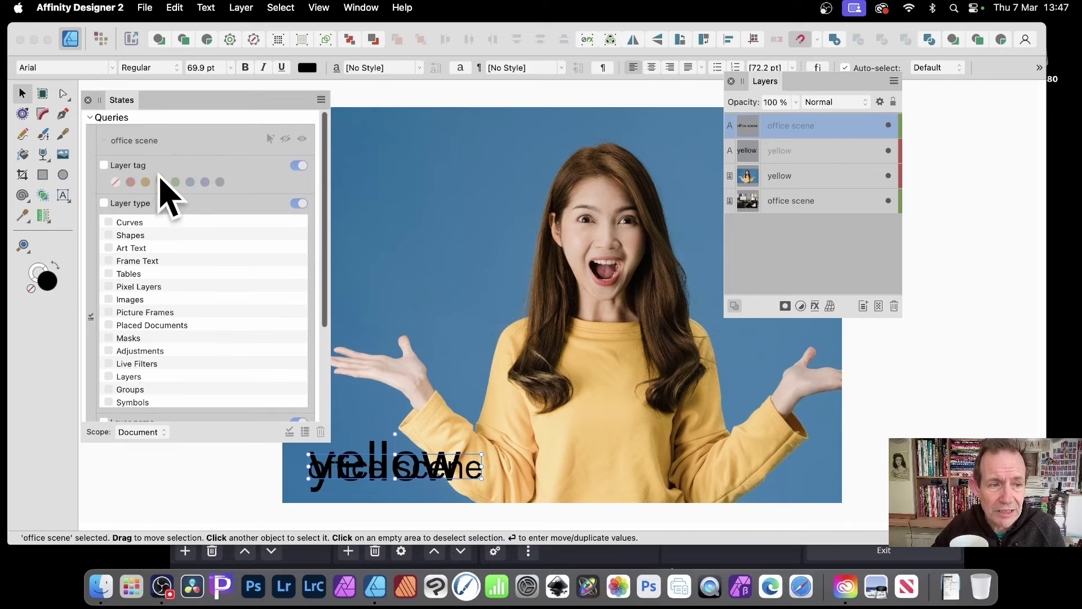
scroll(169, 188, down, 1)
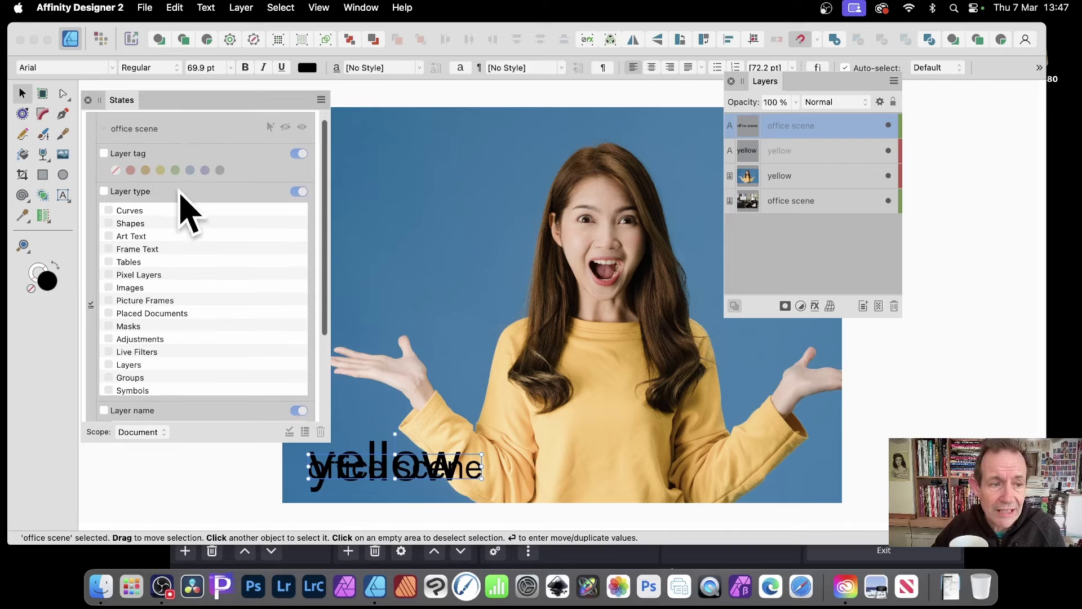
click(105, 154)
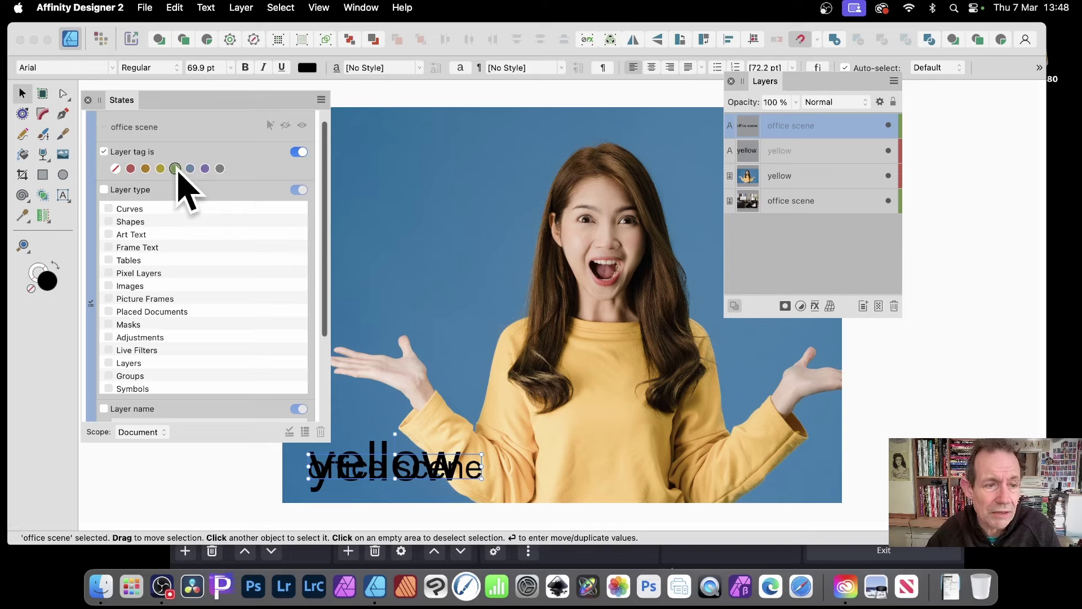
click(298, 152)
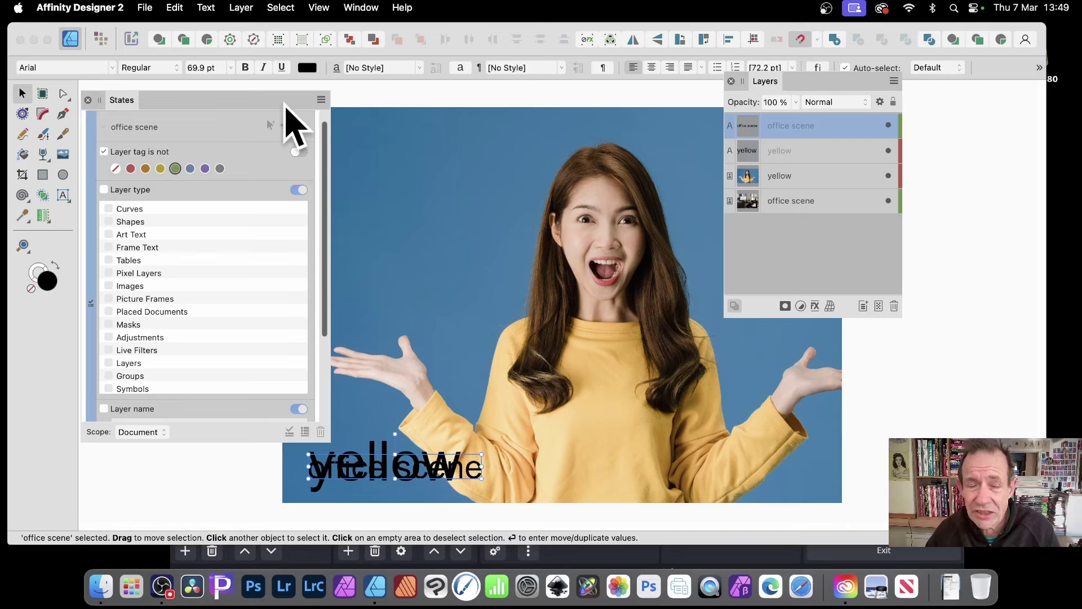
click(299, 152)
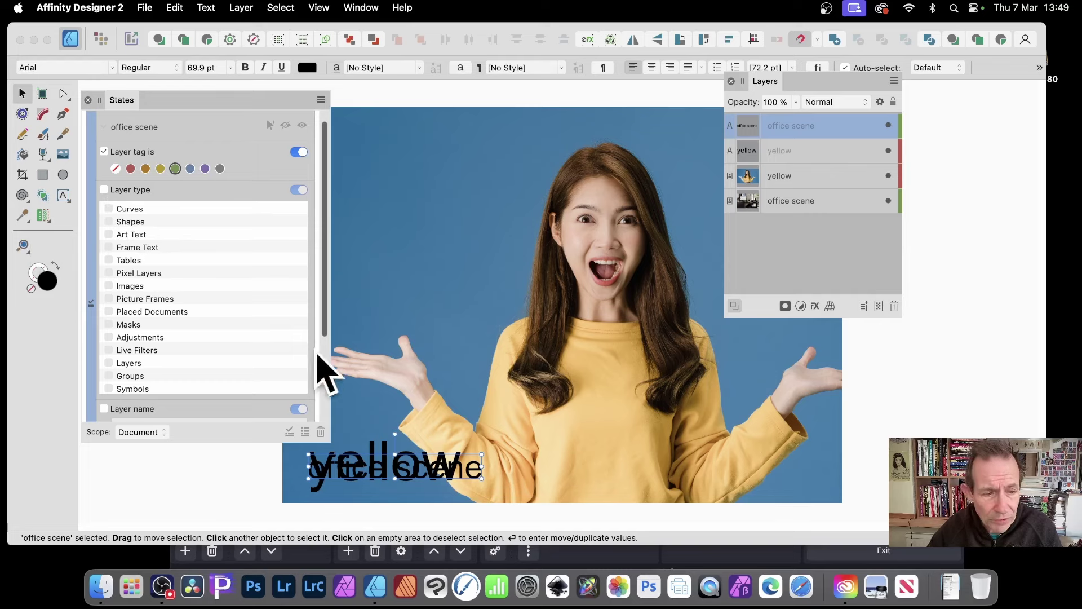
Enable the yellow query's 'Layer tag is' condition with the red tag, then collapse it.
click(107, 131)
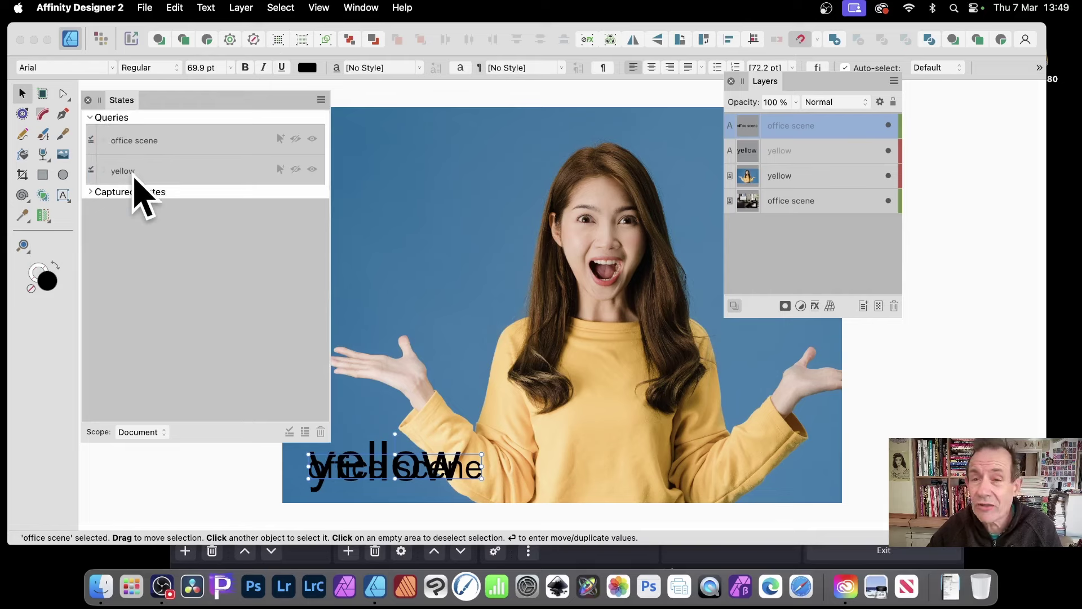
click(104, 170)
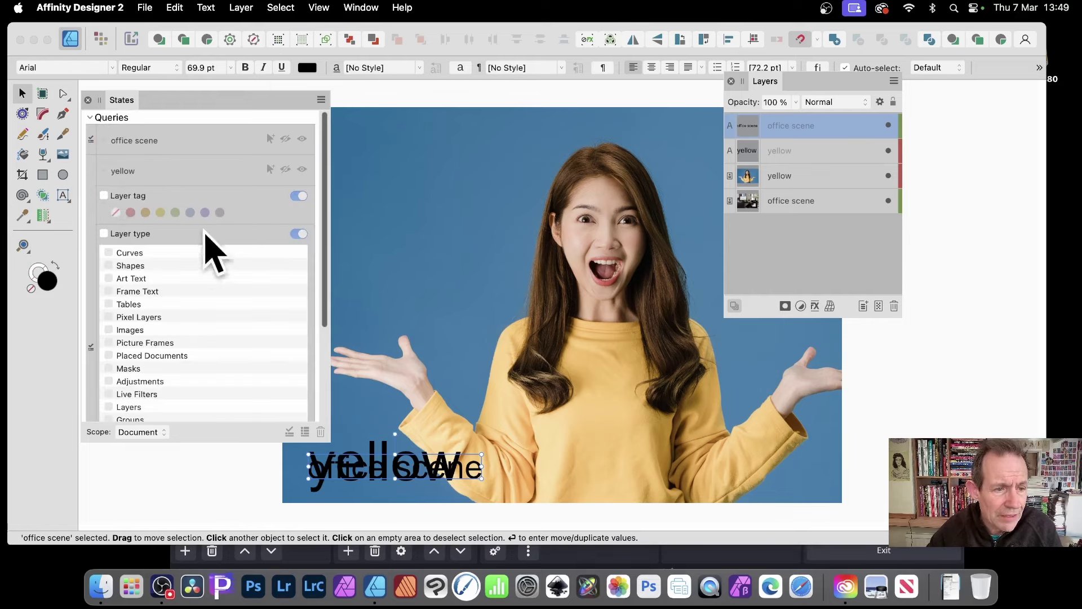
click(105, 196)
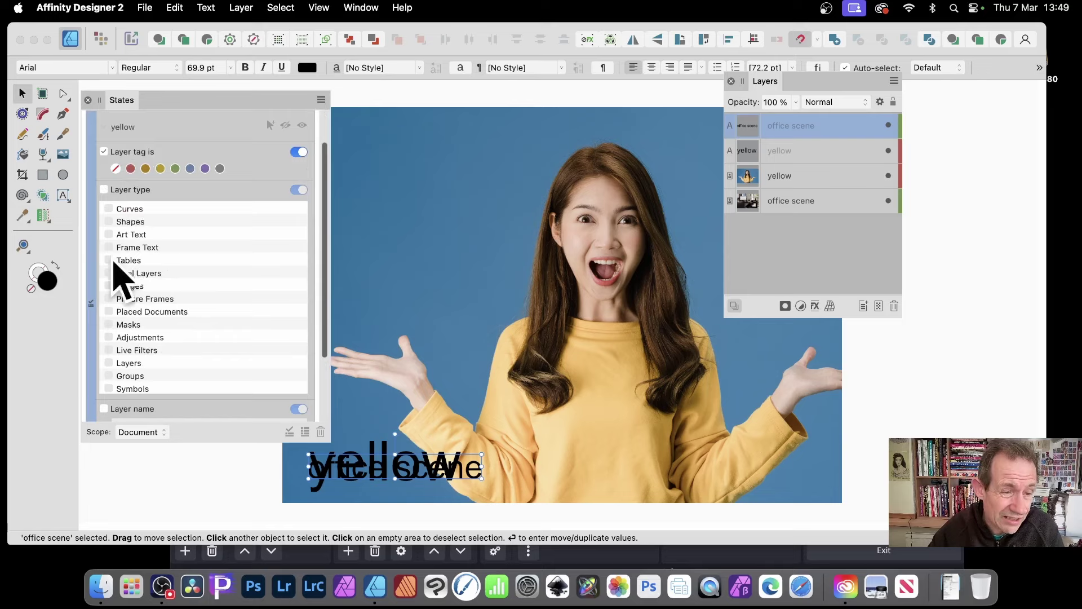
scroll(150, 254, down, 3)
scroll(163, 282, up, 3)
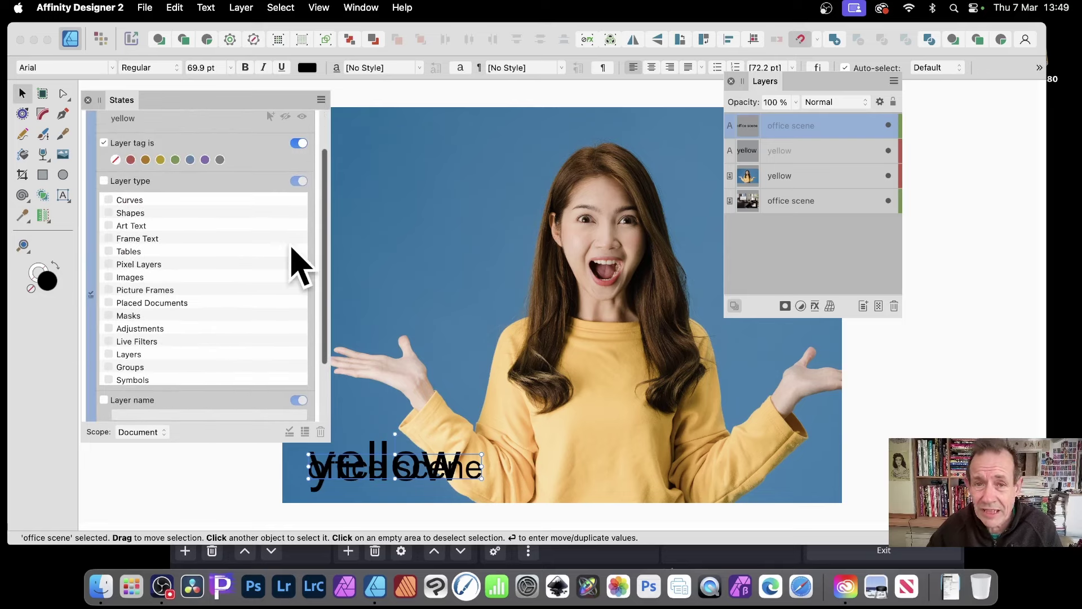
scroll(295, 258, up, 3)
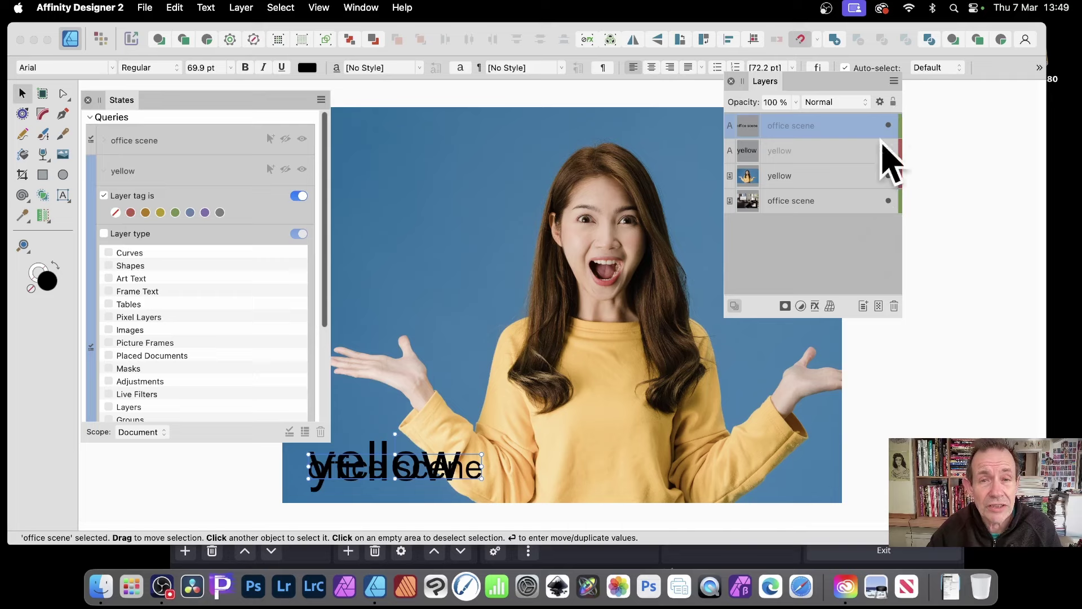
click(131, 213)
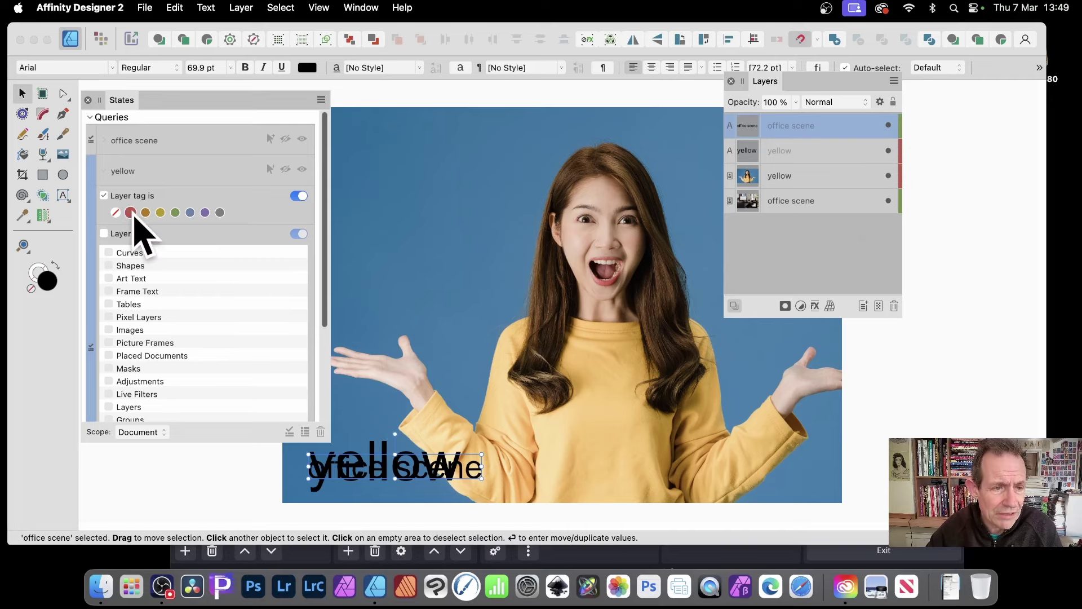
scroll(180, 202, down, 2)
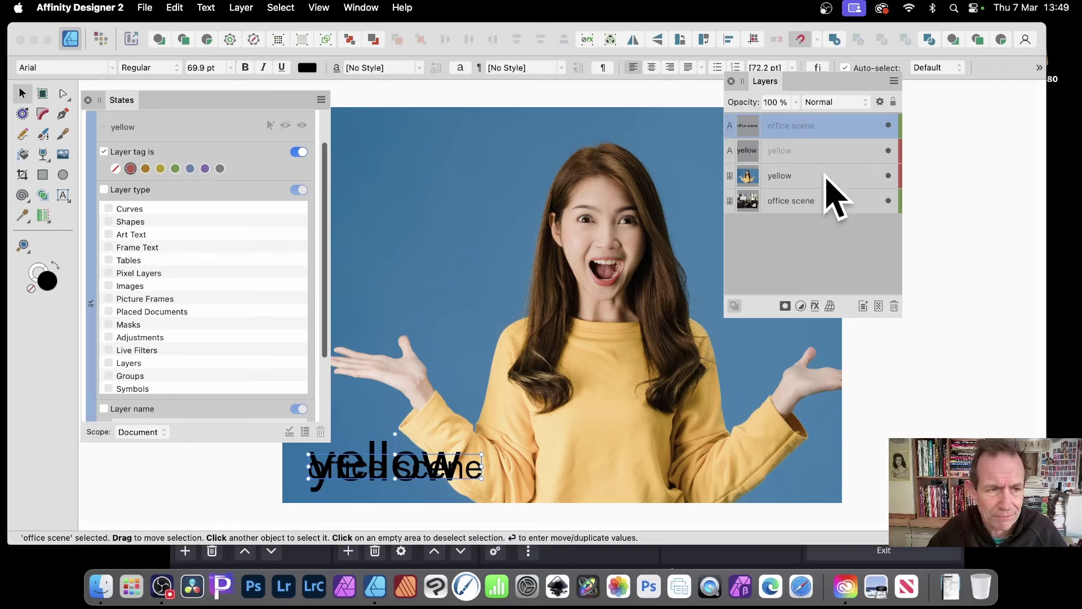
scroll(265, 205, up, 2)
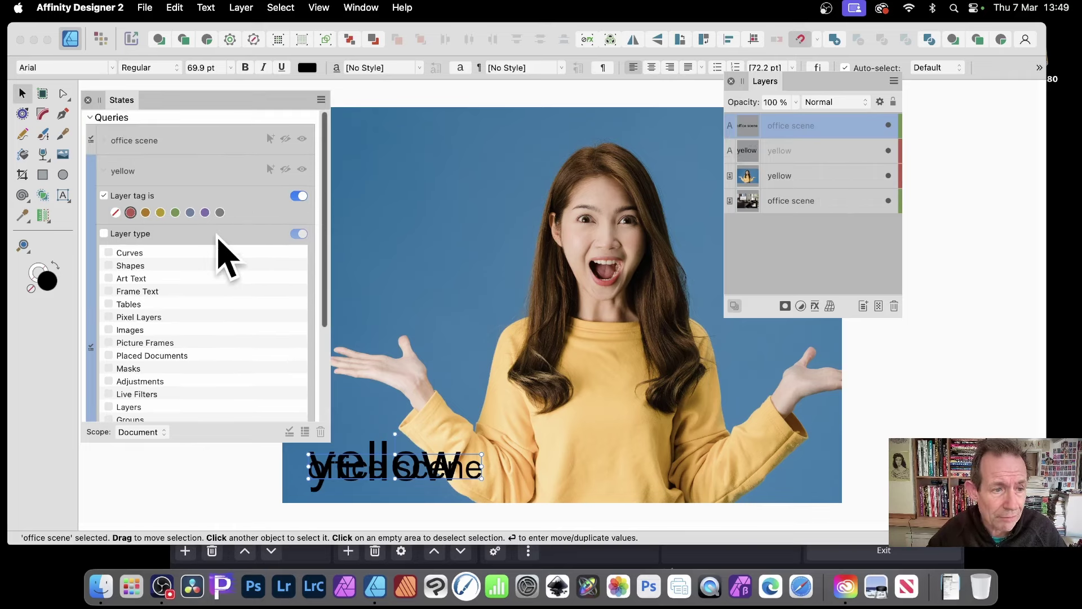
click(104, 171)
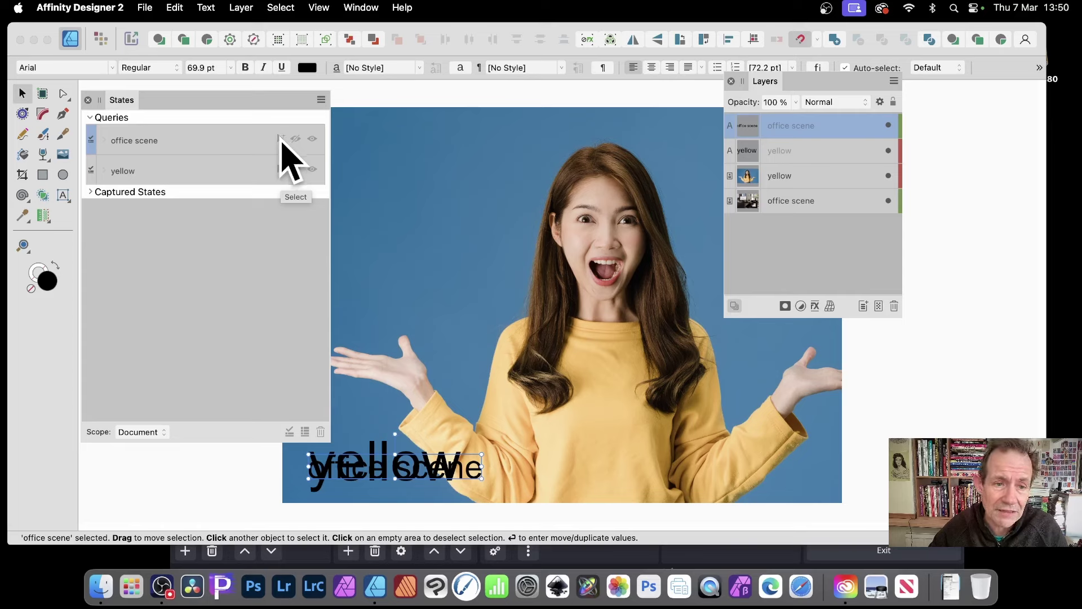
Use the office scene query's Select icon to select its photo and caption layers.
click(281, 139)
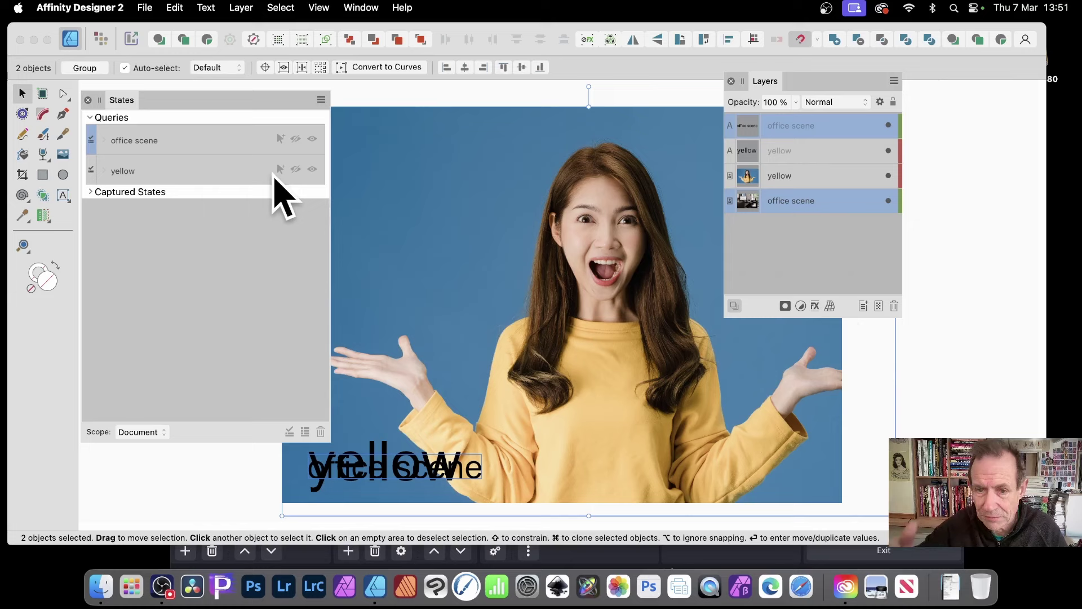
Using the States queries, hide the office scene layers and show only the yellow photo and caption.
click(281, 171)
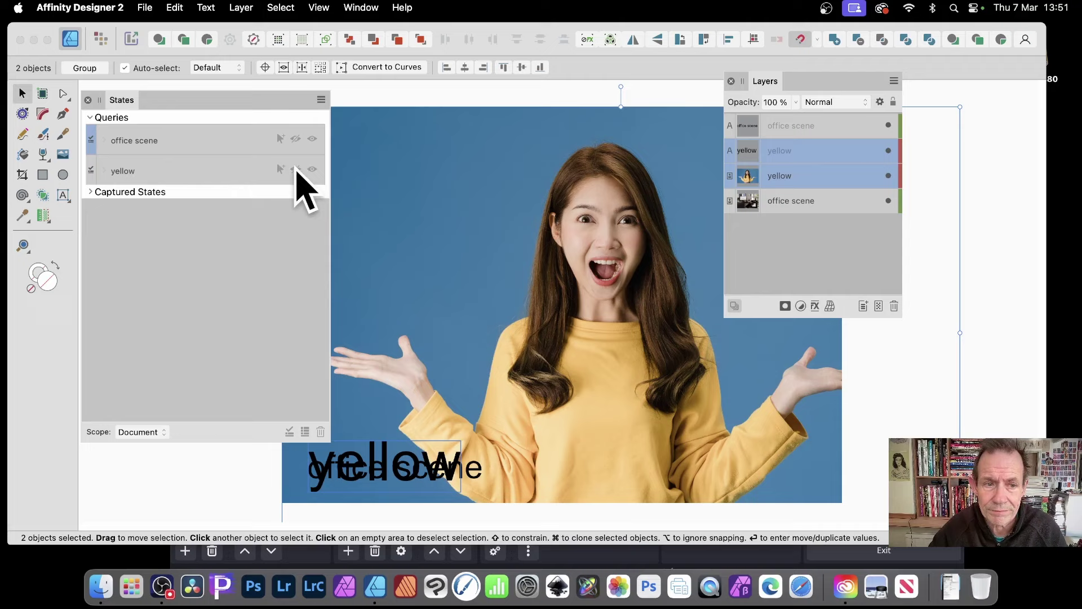
click(297, 169)
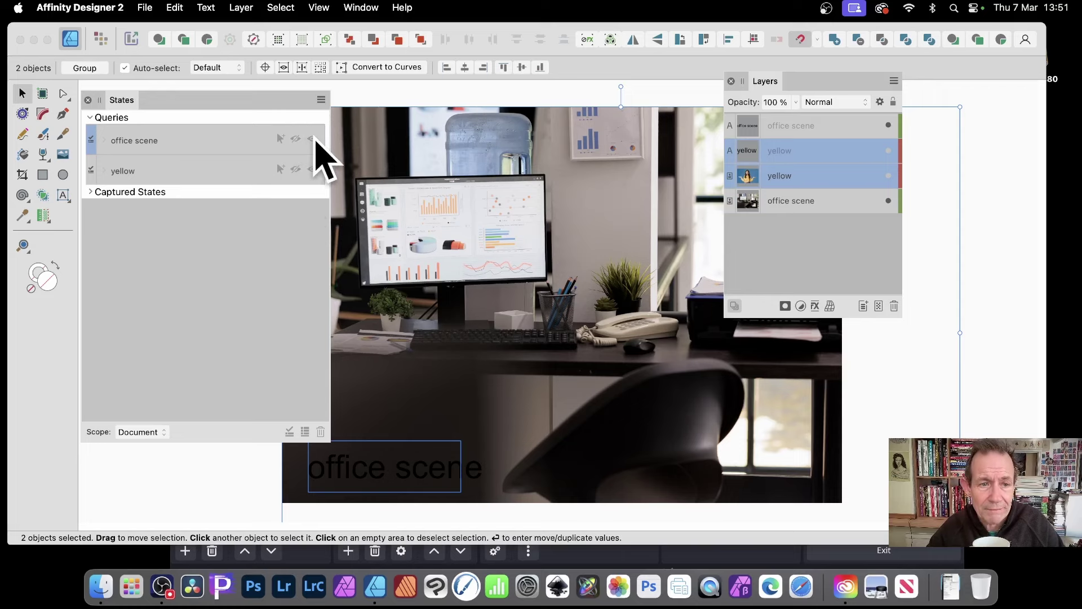
click(295, 139)
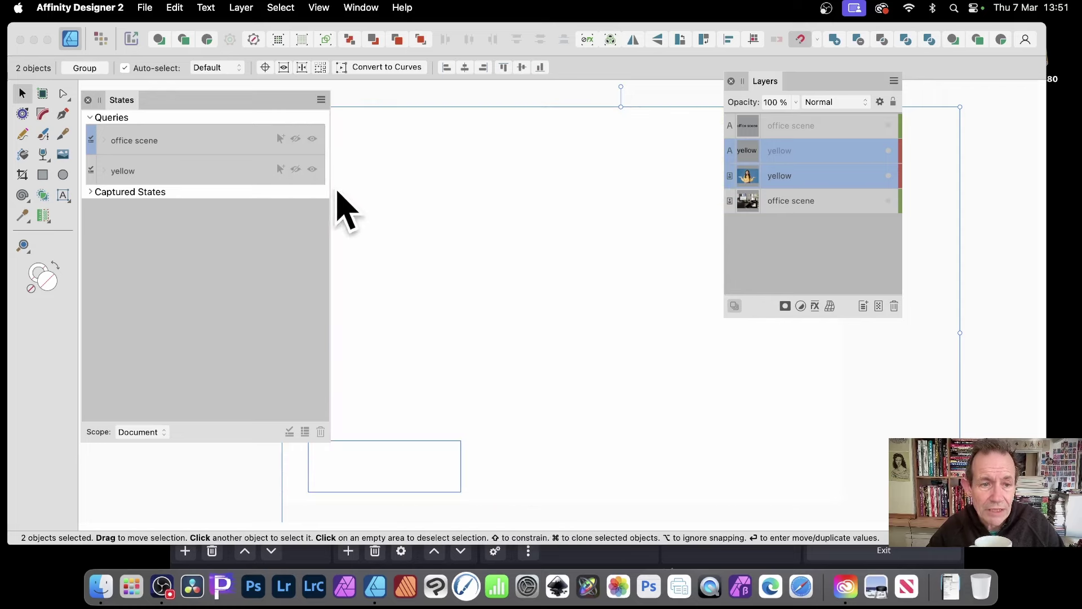
click(313, 169)
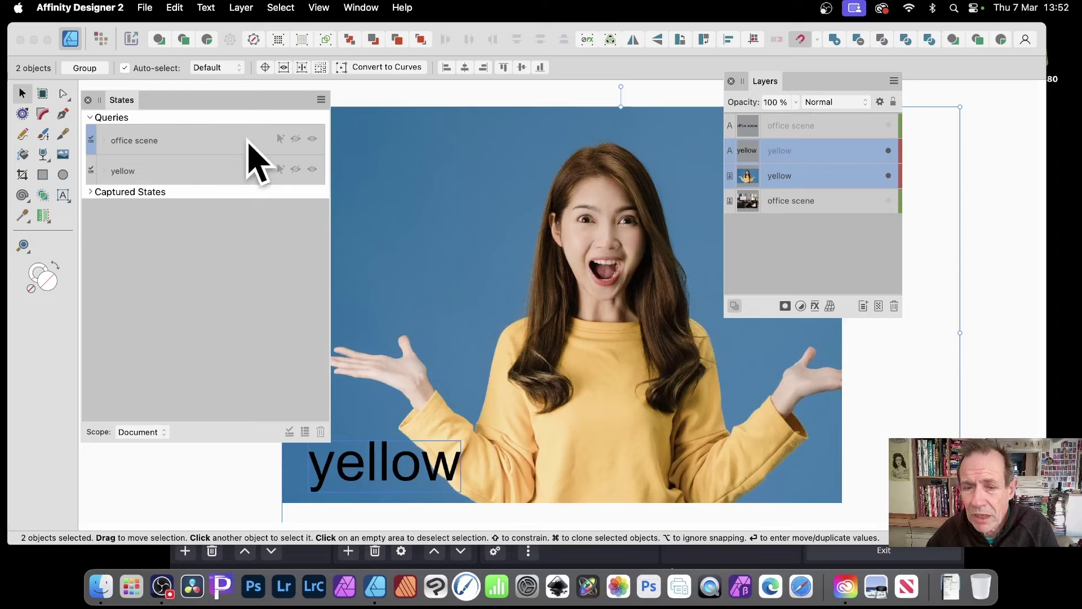
Expand the office scene query and turn off its 'Layer tag is' condition.
click(107, 145)
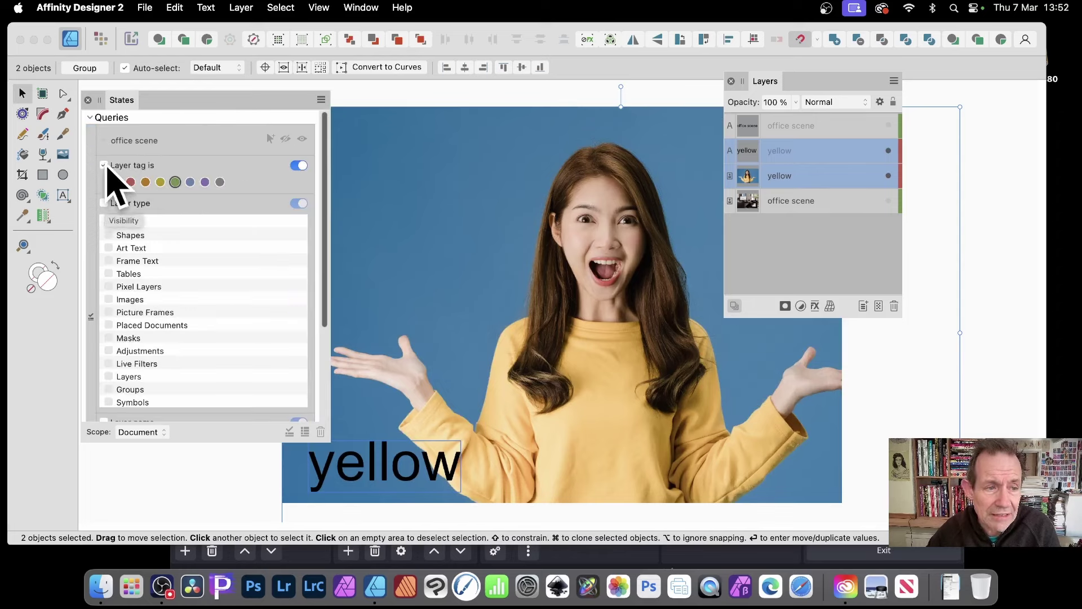
click(104, 165)
scroll(113, 181, down, 1)
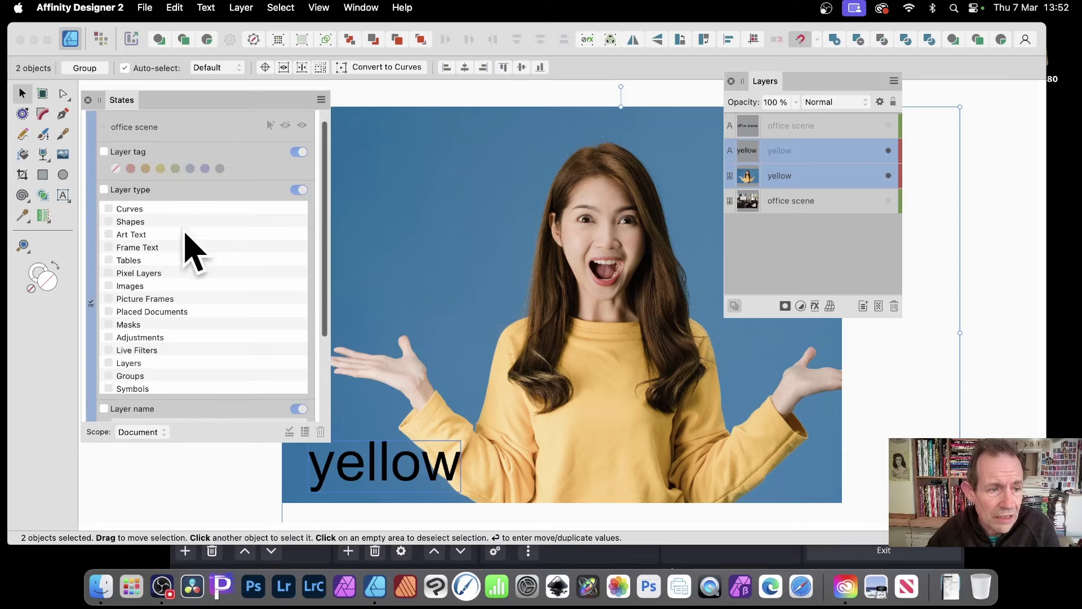
scroll(188, 228, down, 4)
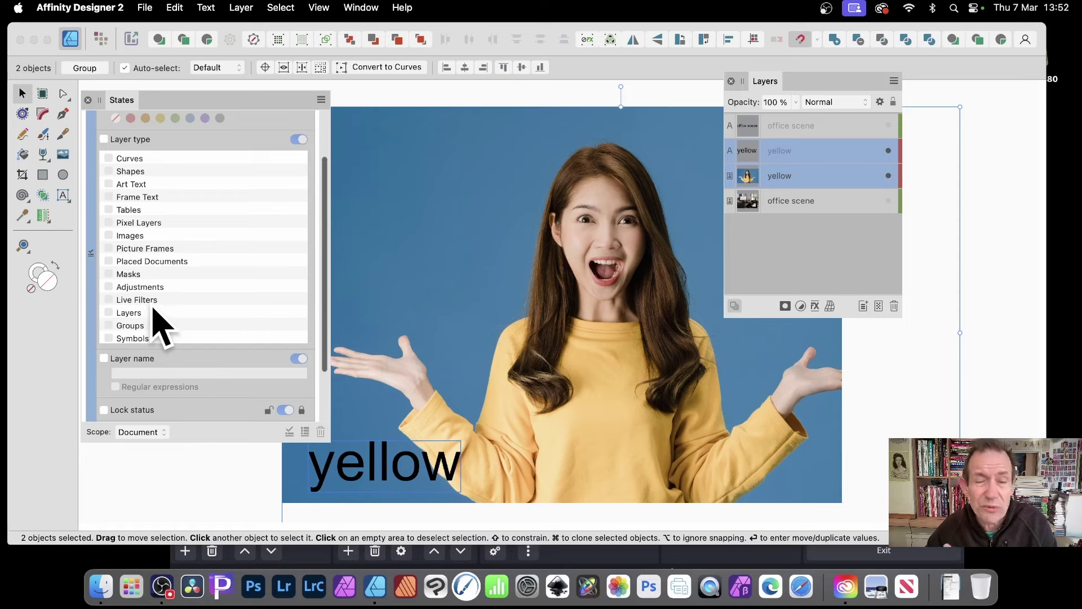
scroll(153, 307, down, 5)
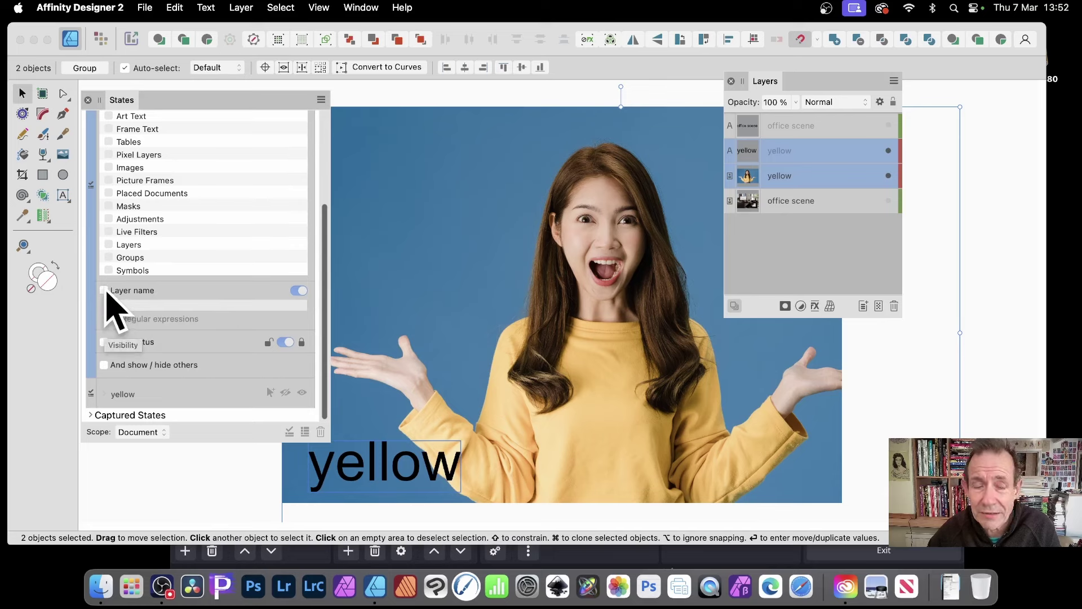
Enable the 'Layer name is' condition and enter 'office scene' as the name.
click(104, 290)
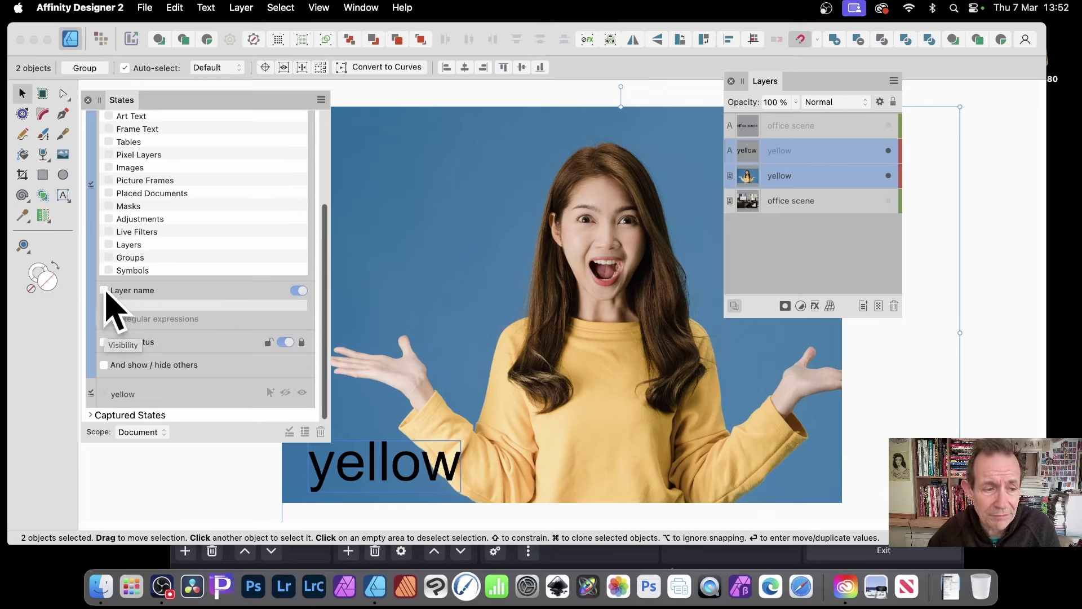
scroll(107, 295, up, 3)
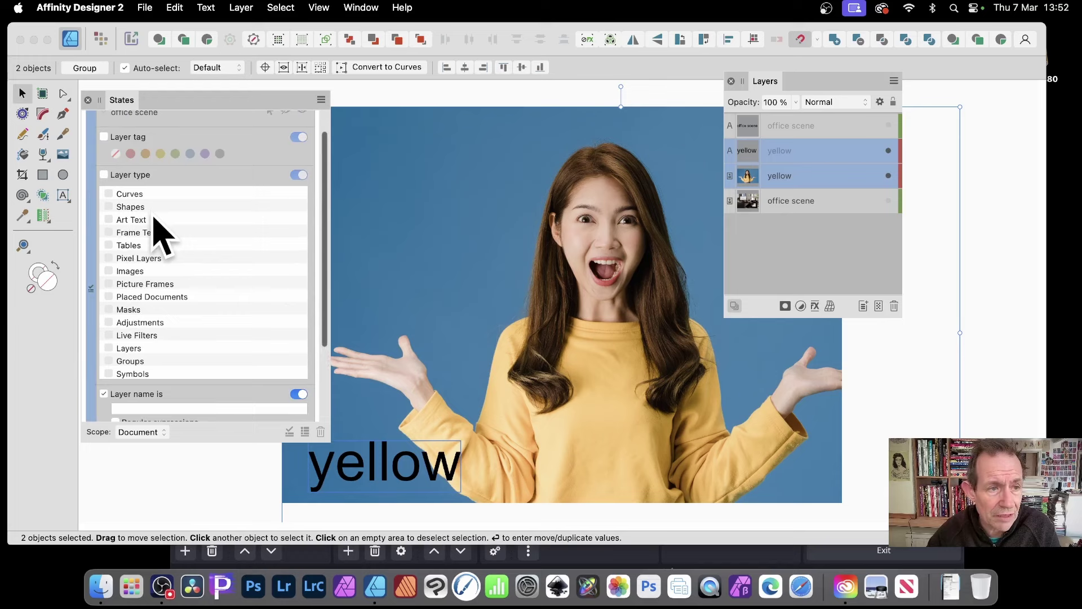
scroll(157, 235, up, 5)
scroll(210, 295, down, 8)
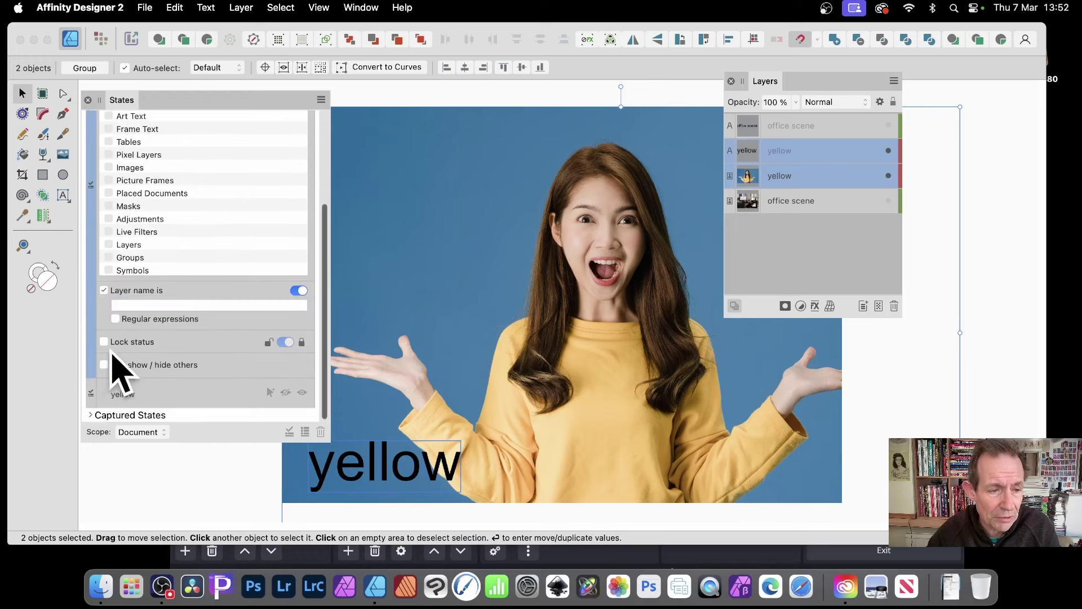
click(162, 305)
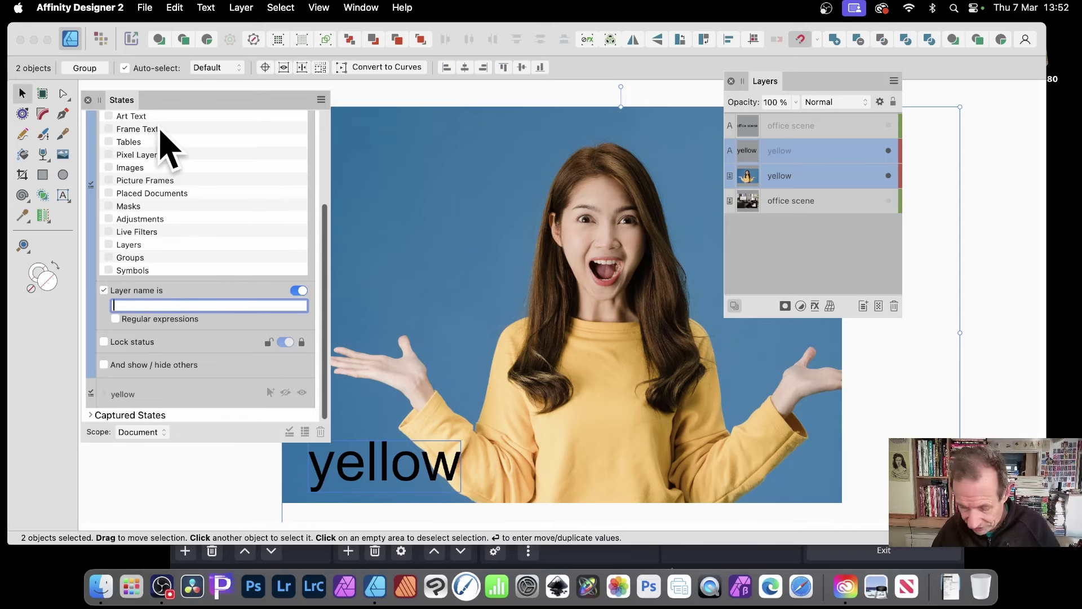
text(office s)
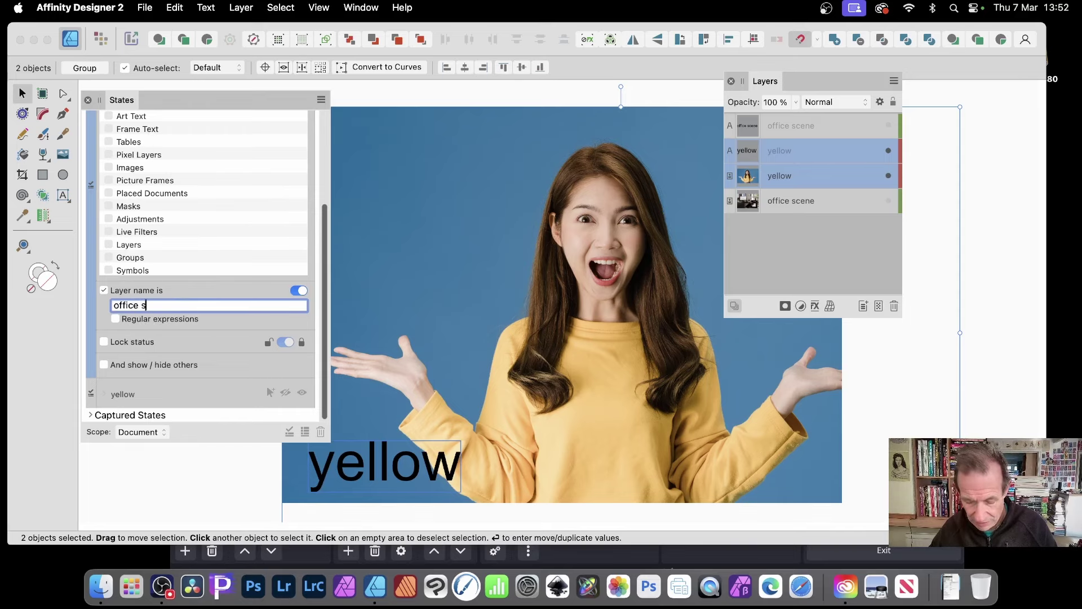
text(cene)
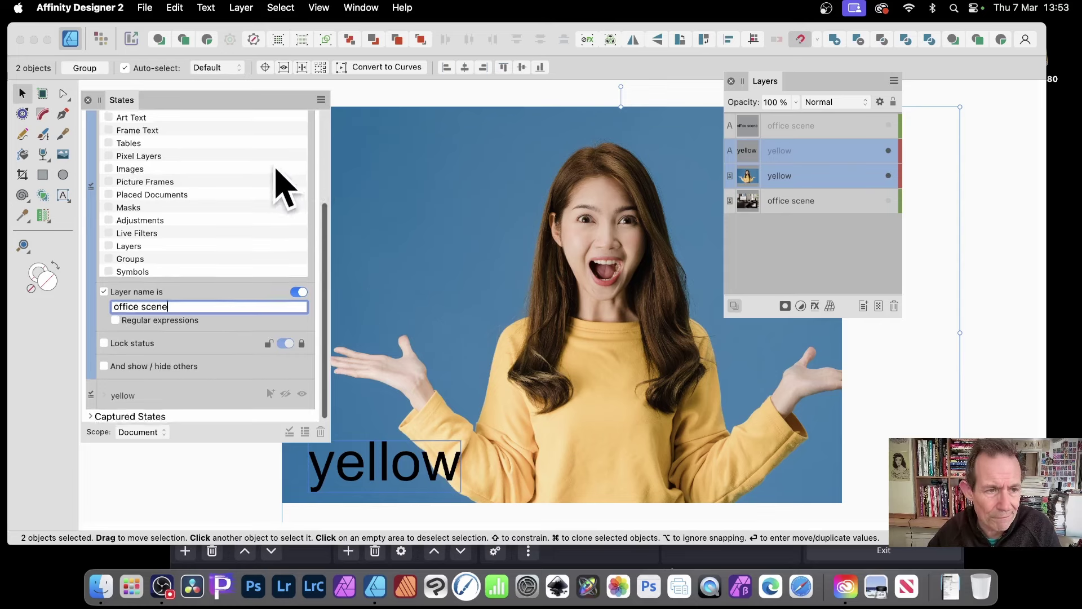
scroll(271, 173, up, 5)
scroll(271, 188, down, 5)
scroll(243, 192, up, 5)
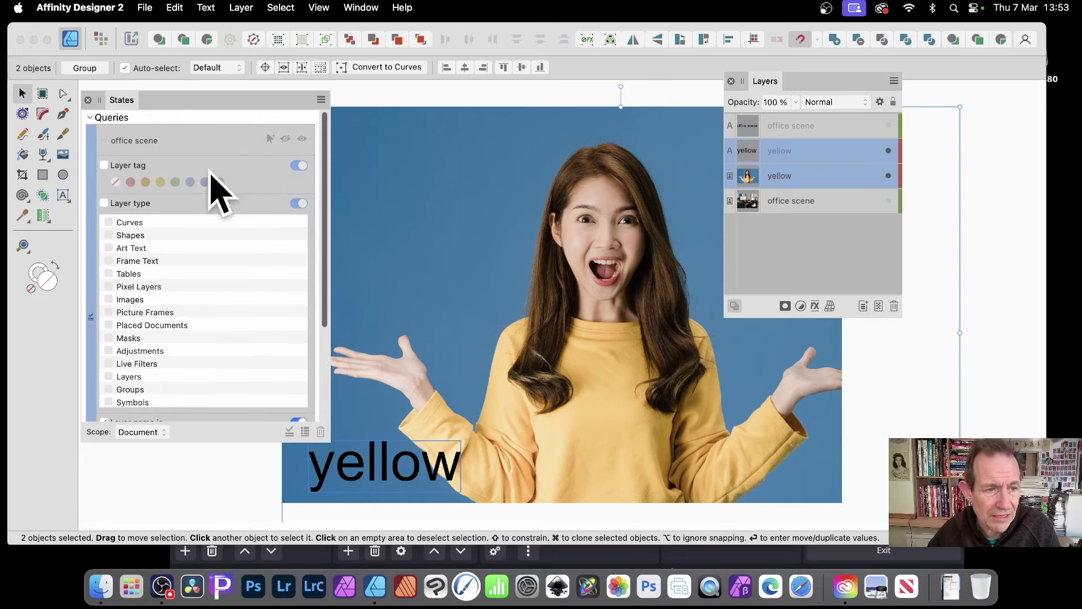
Collapse office scene and give the yellow query a 'Layer name is not' condition.
click(105, 140)
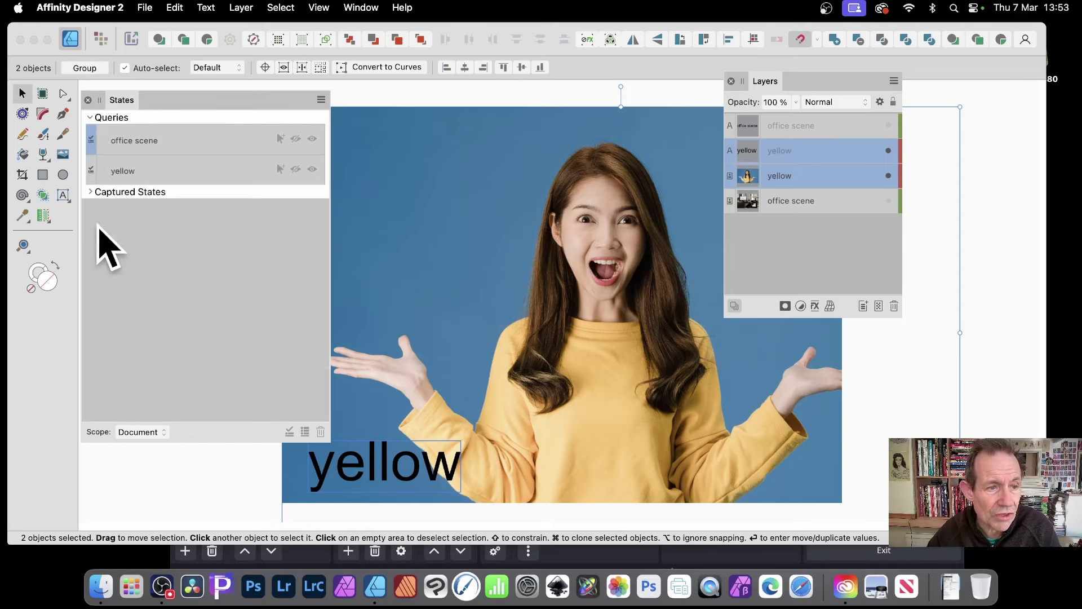
click(106, 171)
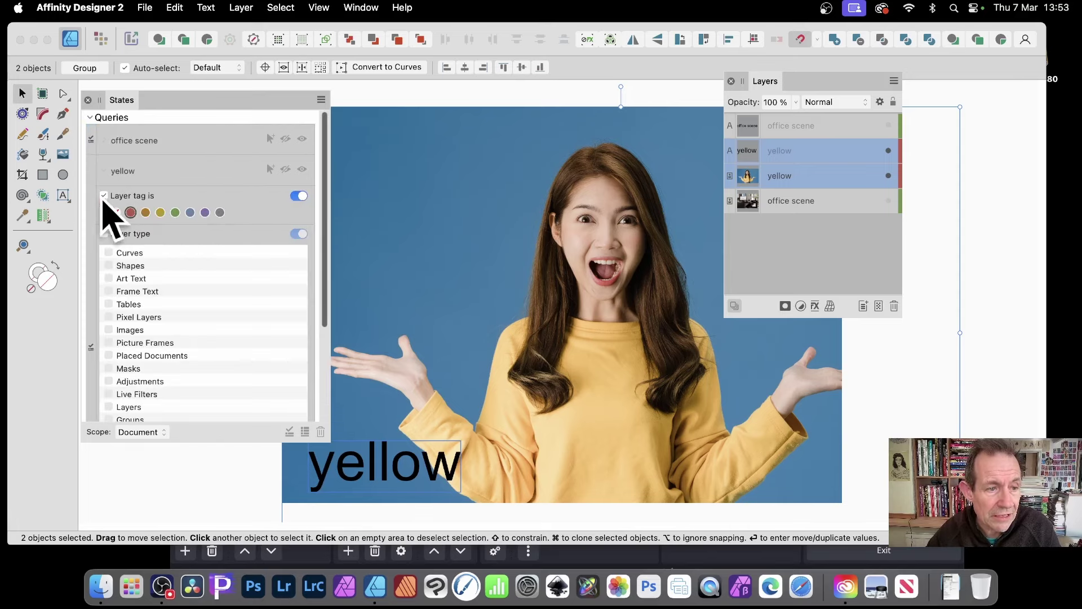
scroll(126, 192, down, 2)
scroll(219, 251, down, 4)
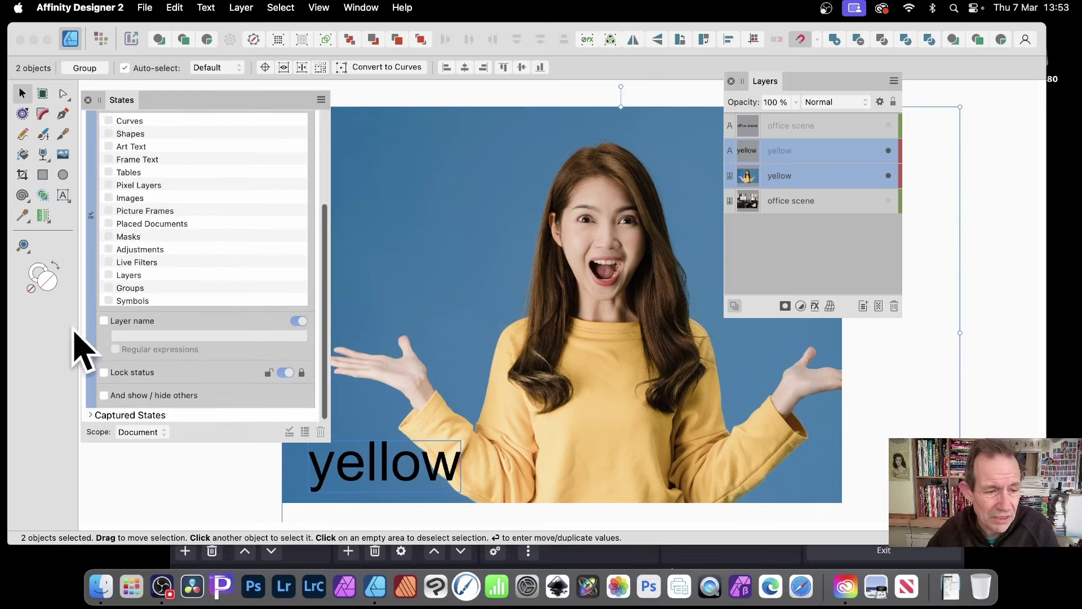
click(105, 321)
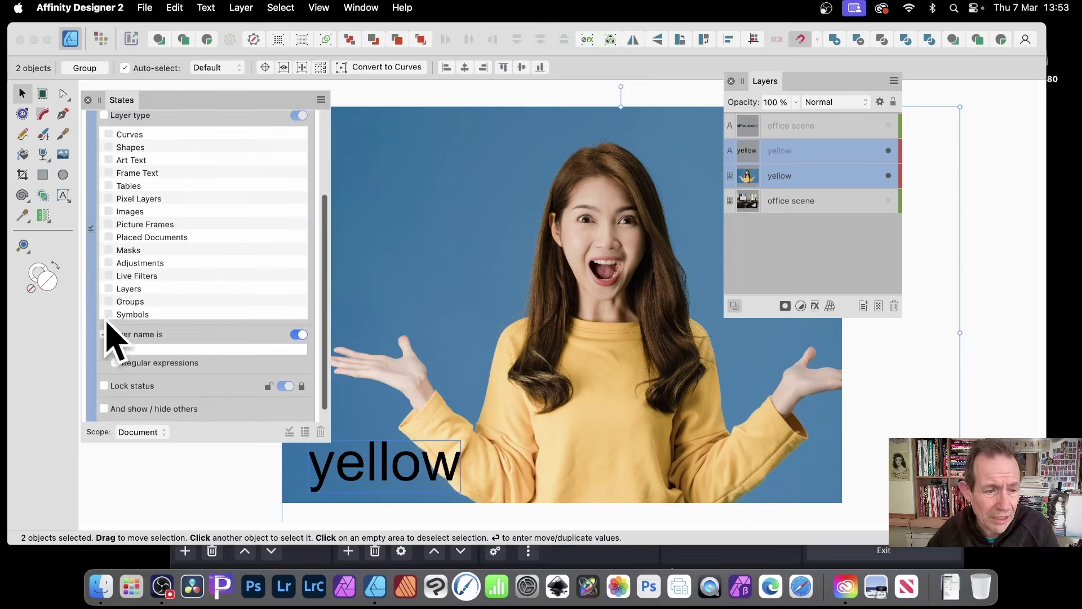
click(299, 336)
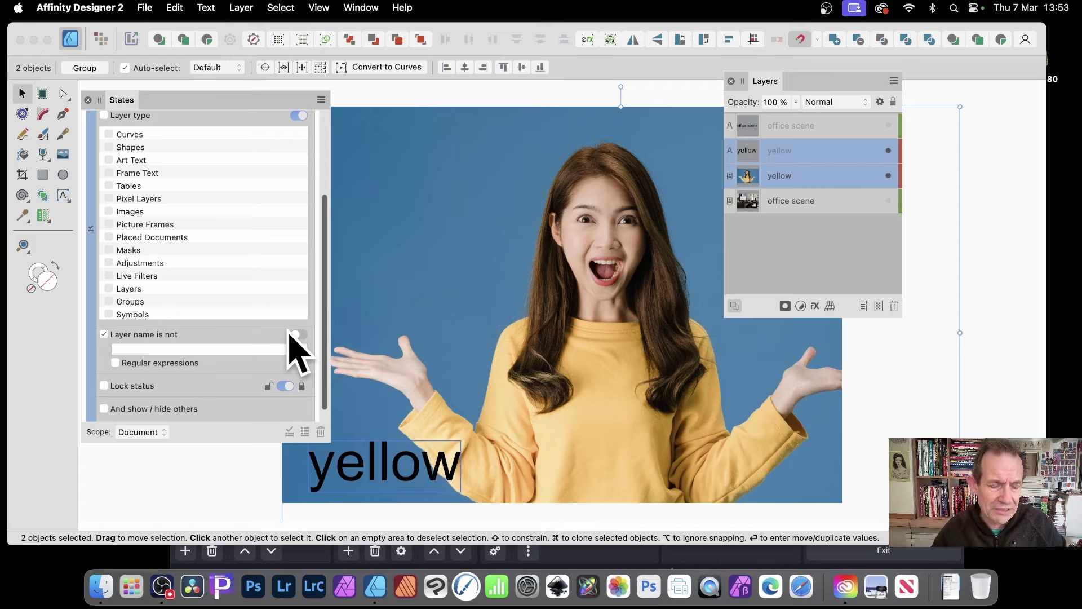
click(145, 350)
Check the recording in OBS, then return to Affinity Designer 2.
key(super+h)
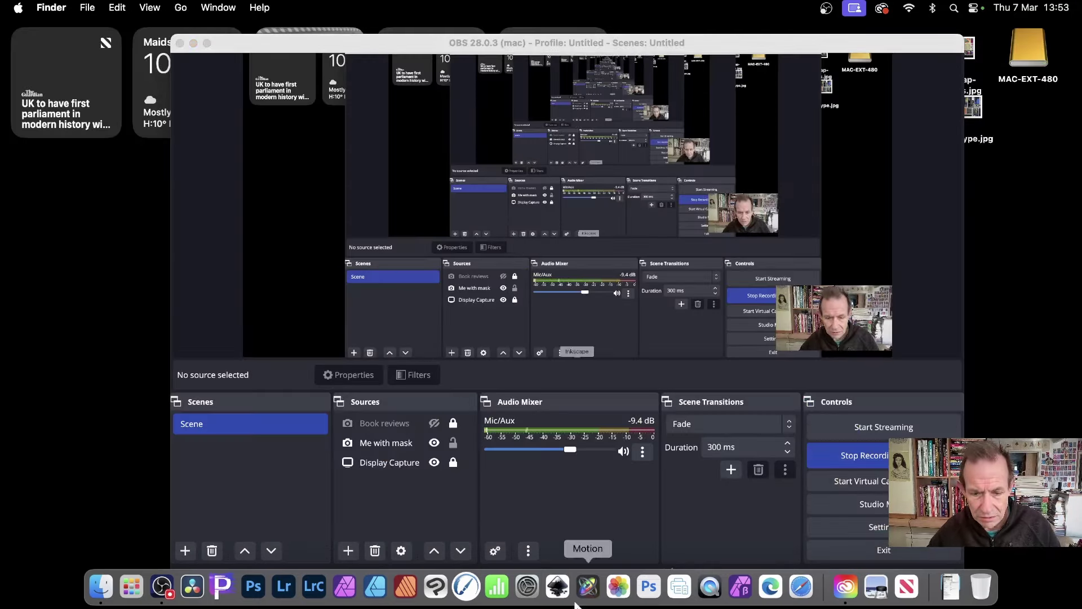
click(587, 587)
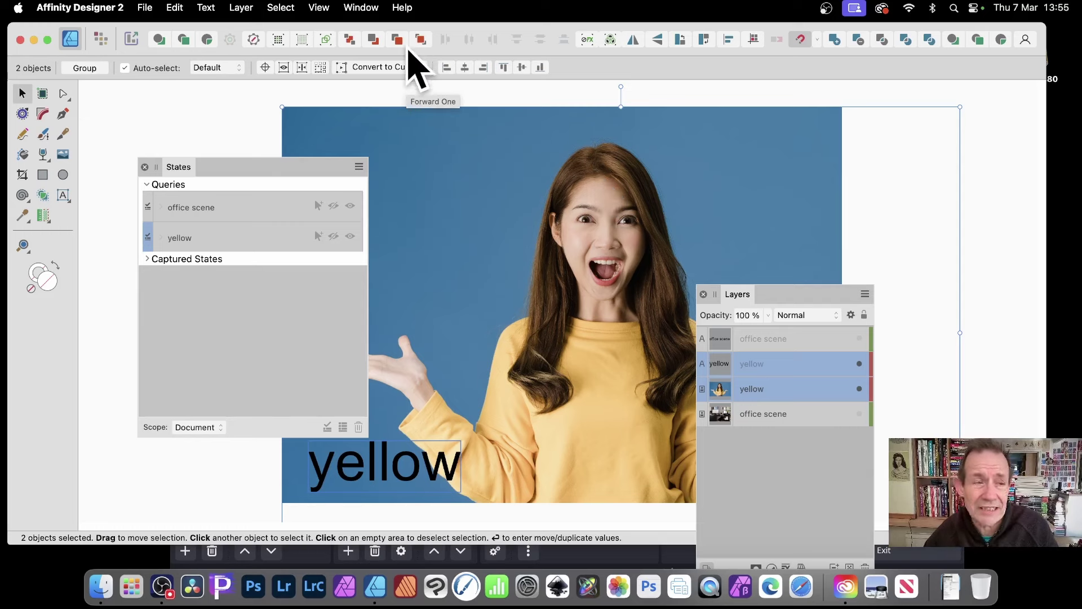
Open and dismiss the File menu, then expand the office scene query's conditions.
click(142, 7)
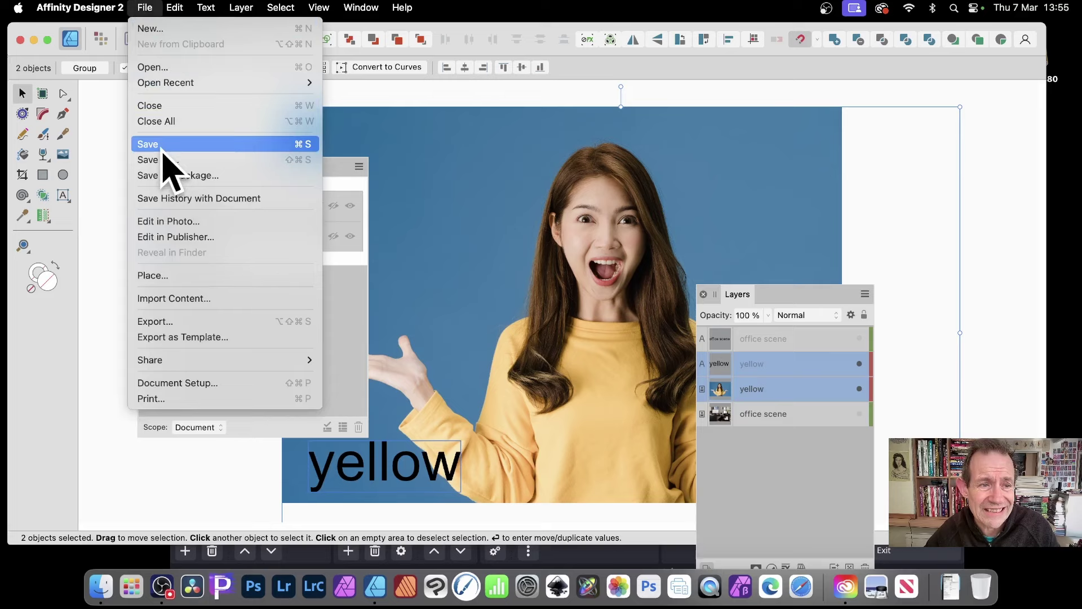
click(716, 70)
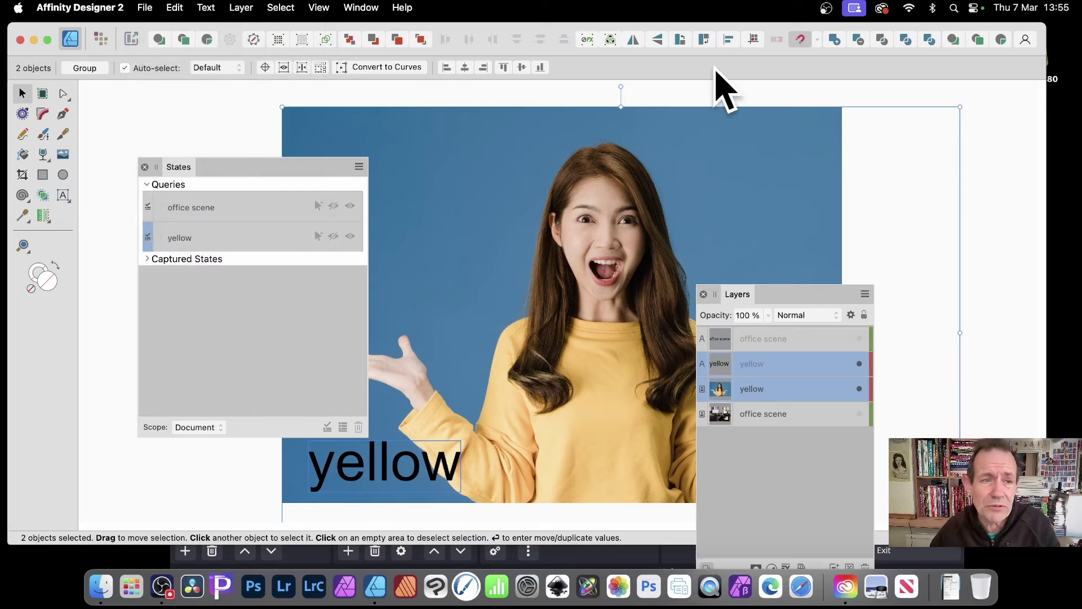
click(164, 213)
scroll(271, 288, down, 6)
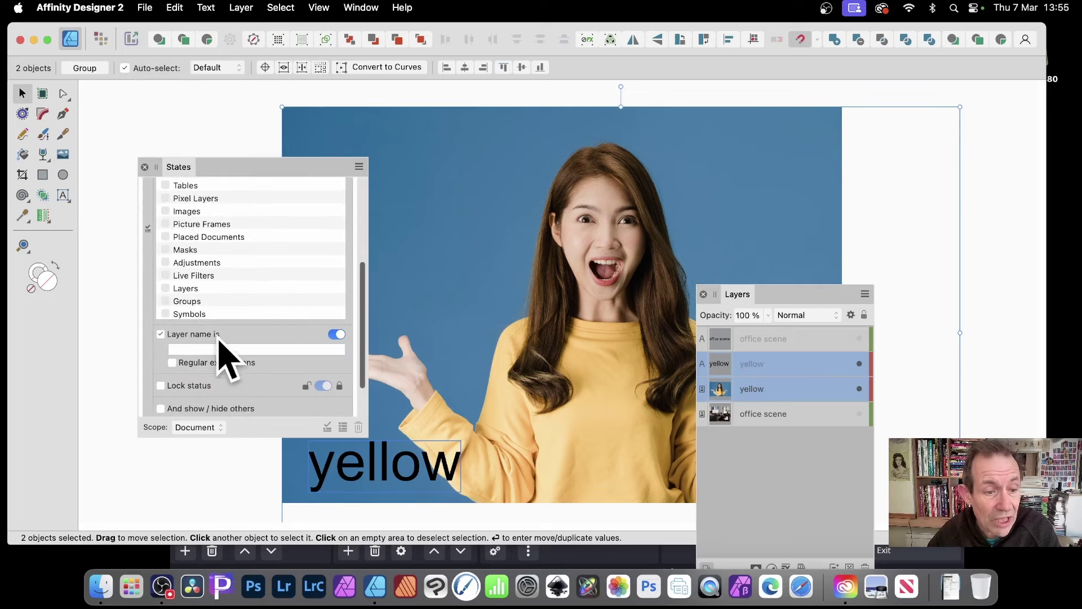
Tick 'Layer name is' on the office scene query and enter 'office scene'.
click(160, 334)
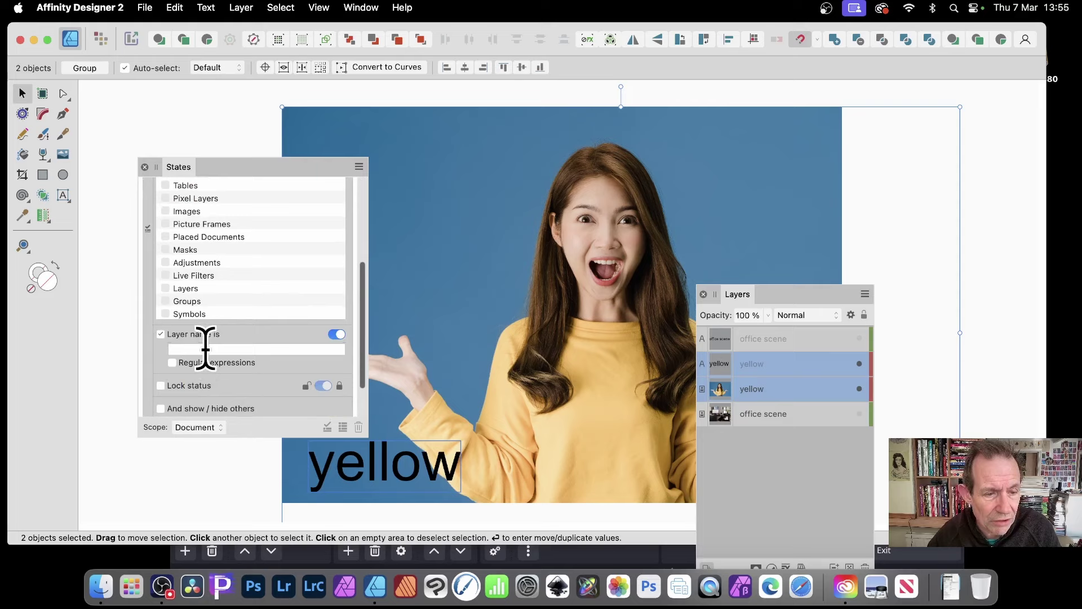
click(206, 349)
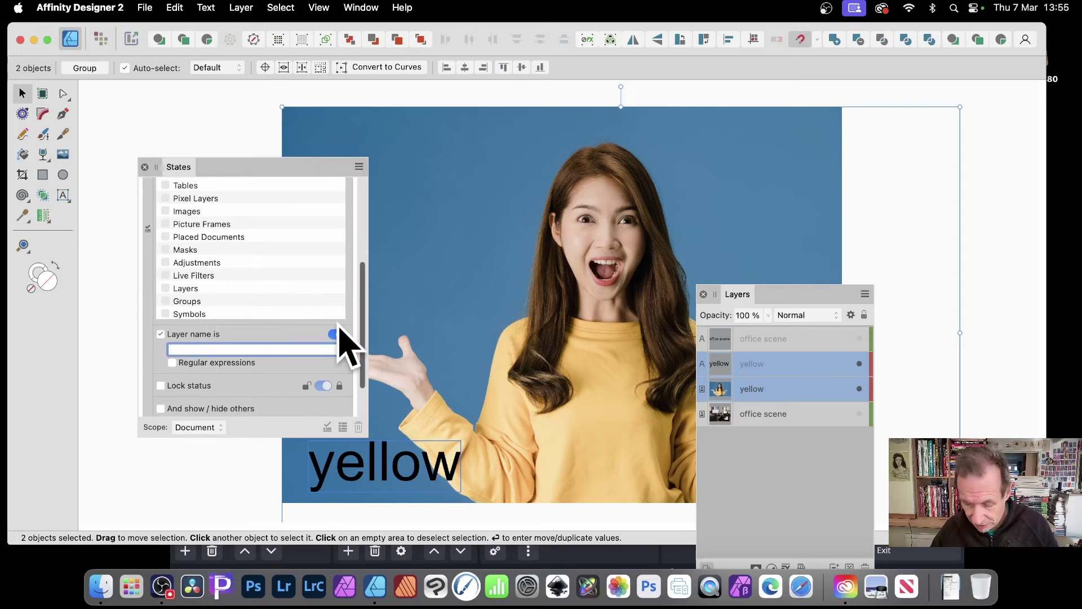
text(office s)
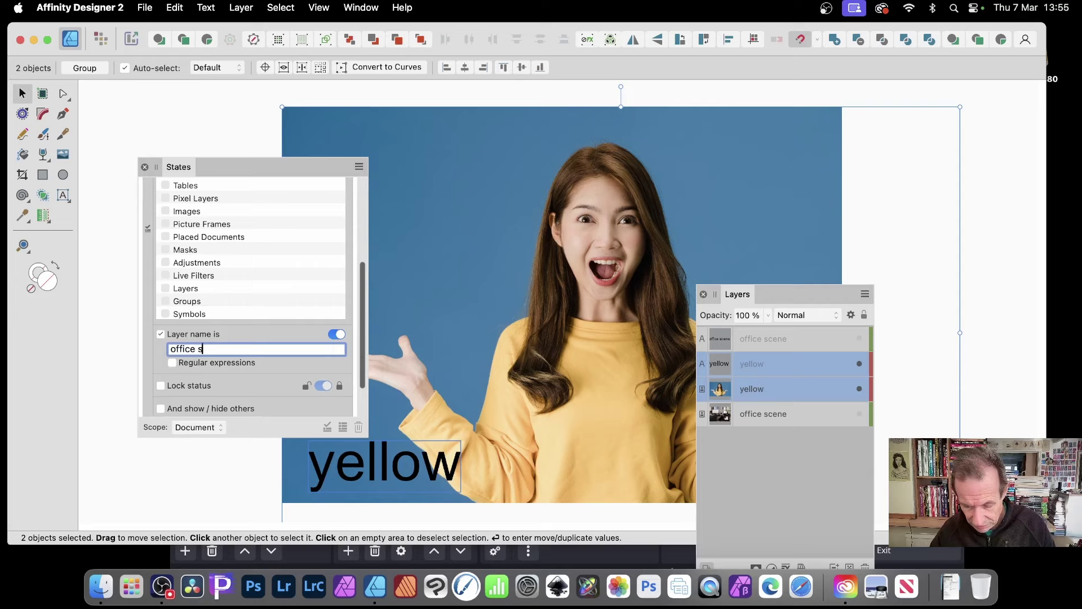
text(cene)
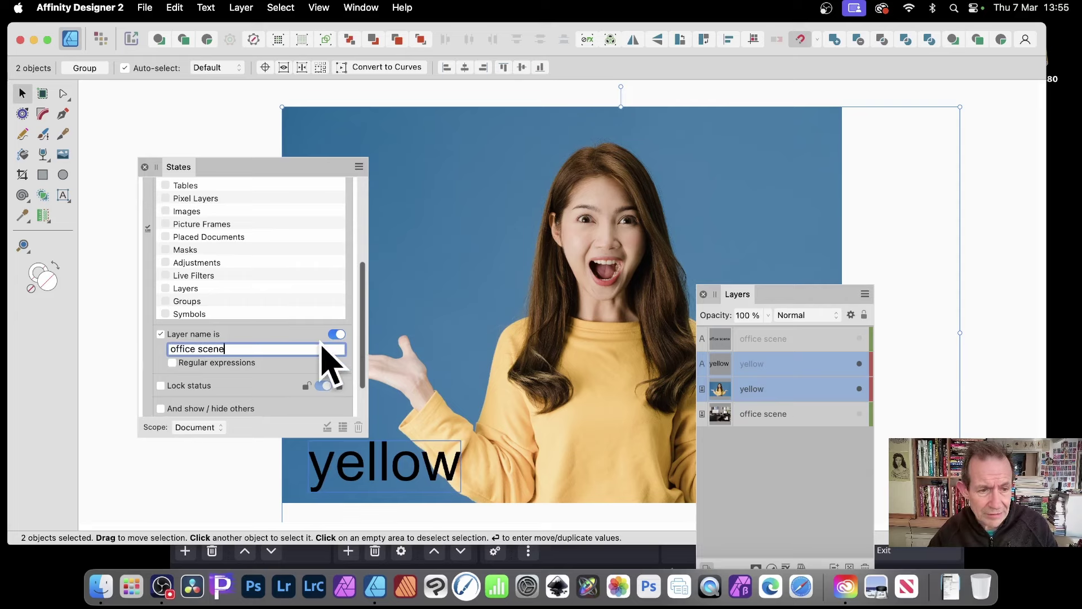
scroll(363, 293, down, 1)
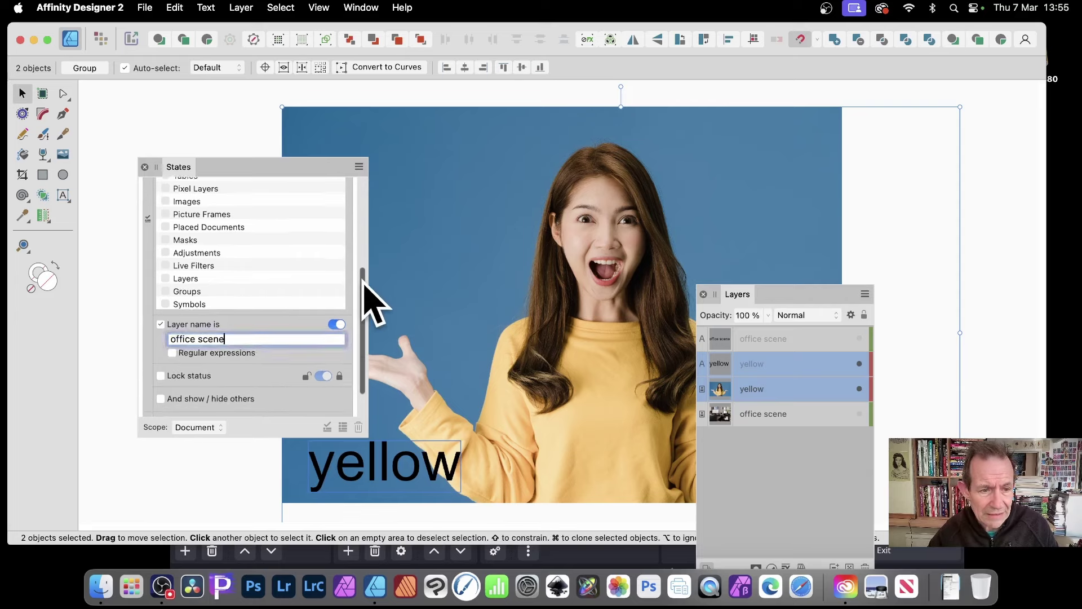
scroll(367, 295, up, 5)
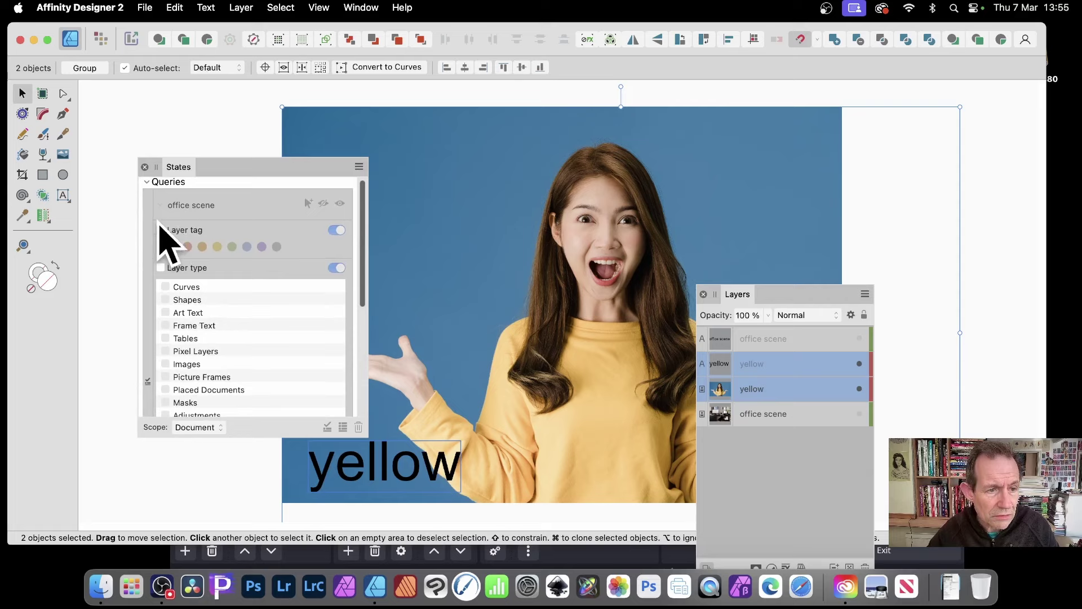
Collapse office scene, then set the yellow query to 'Layer name is' 'yellow'.
click(160, 206)
click(162, 237)
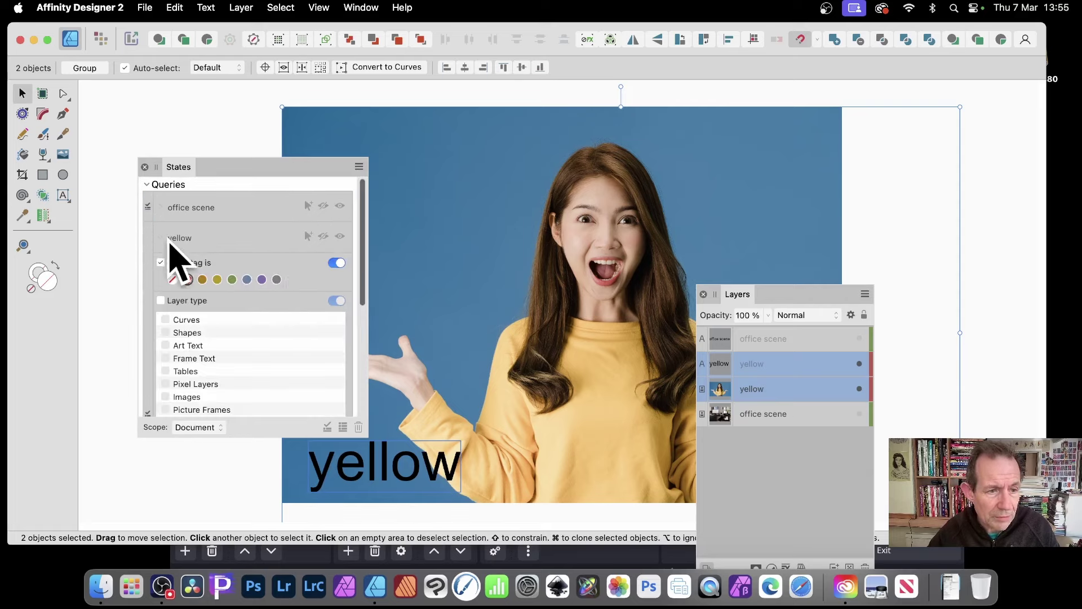
scroll(282, 275, down, 1)
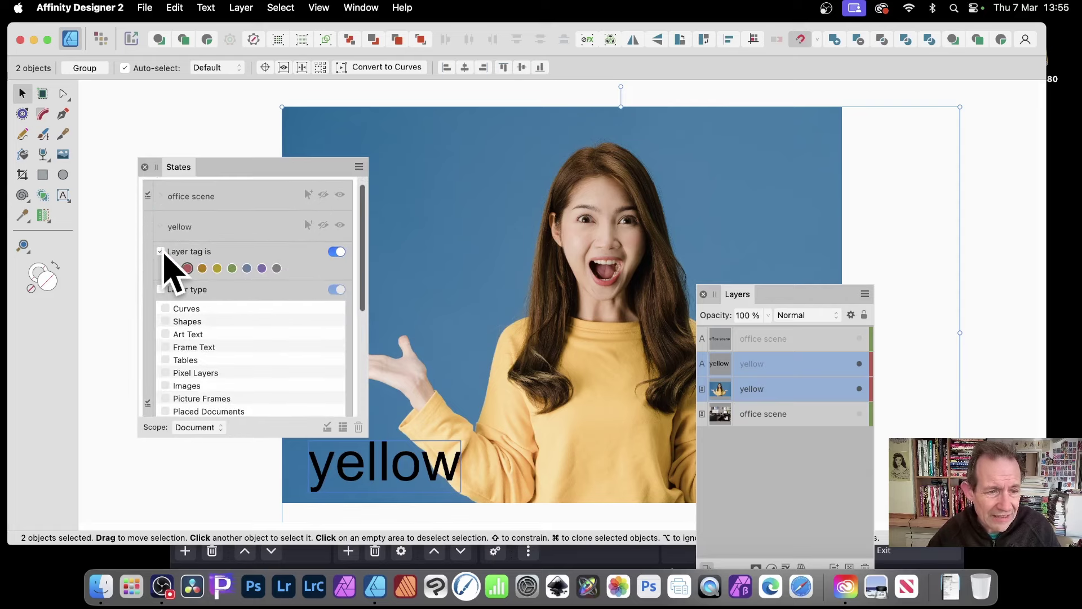
scroll(307, 339, down, 5)
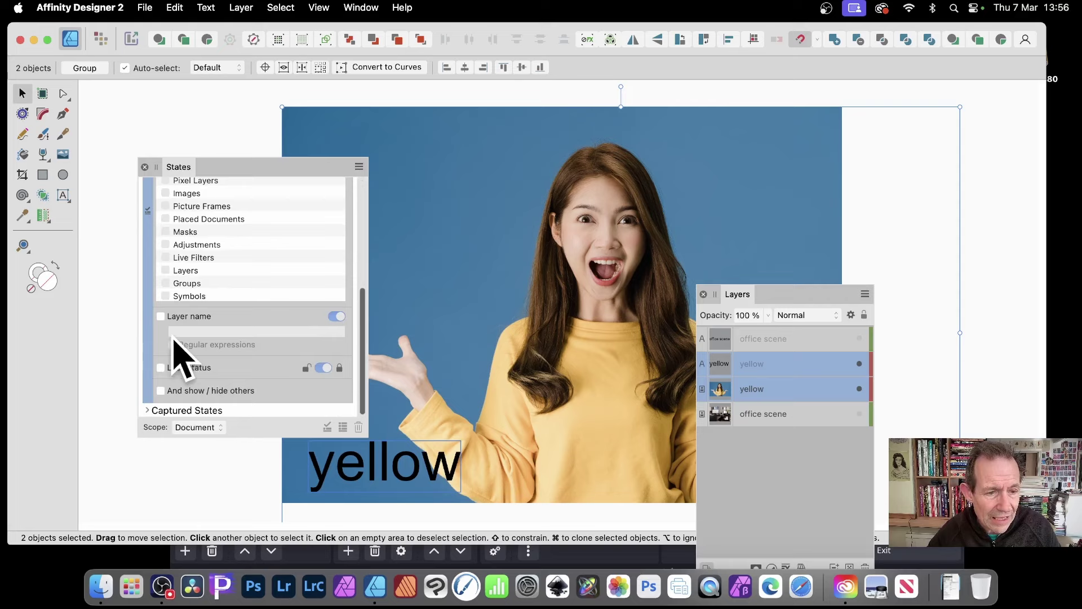
click(160, 317)
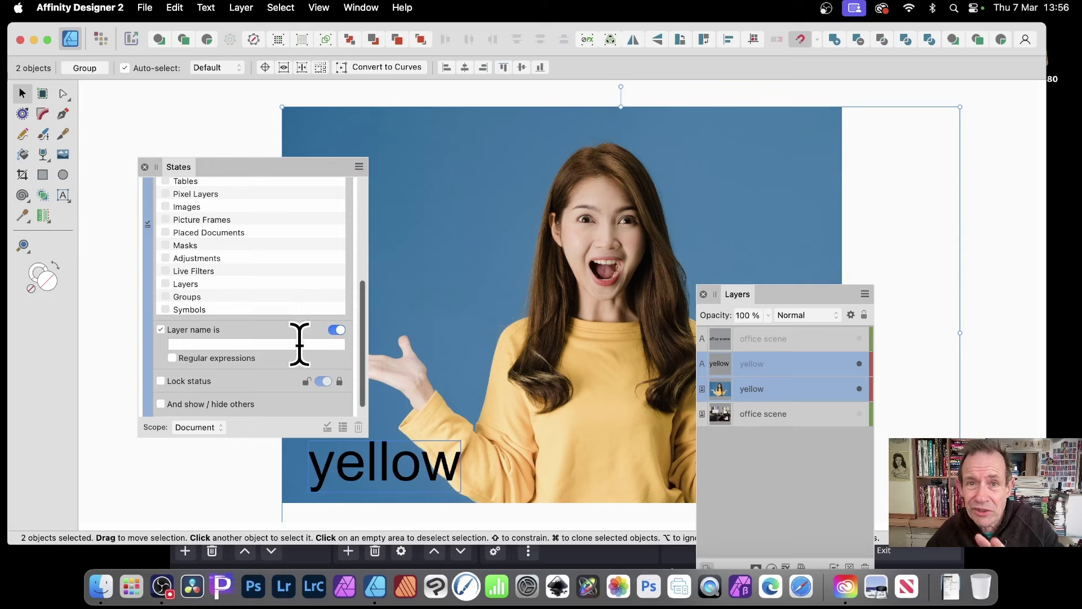
click(189, 344)
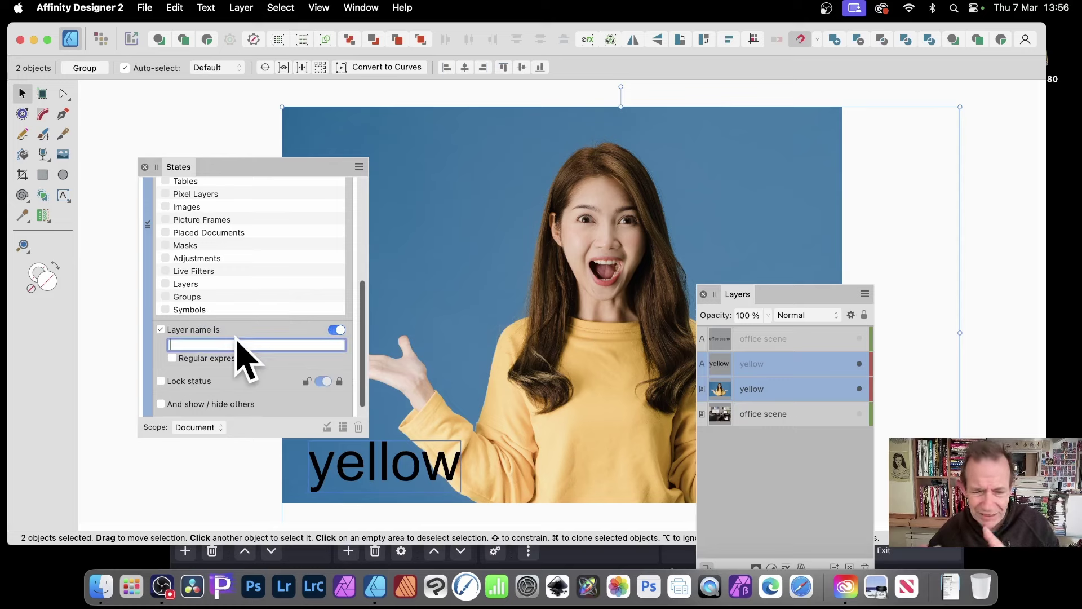
text(yellow)
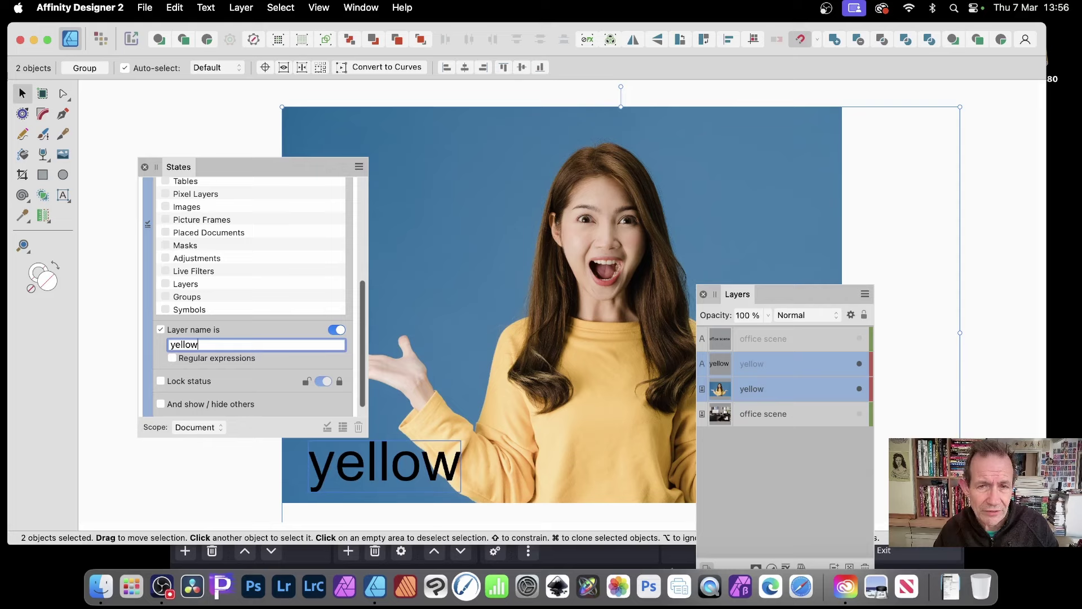
key(Return)
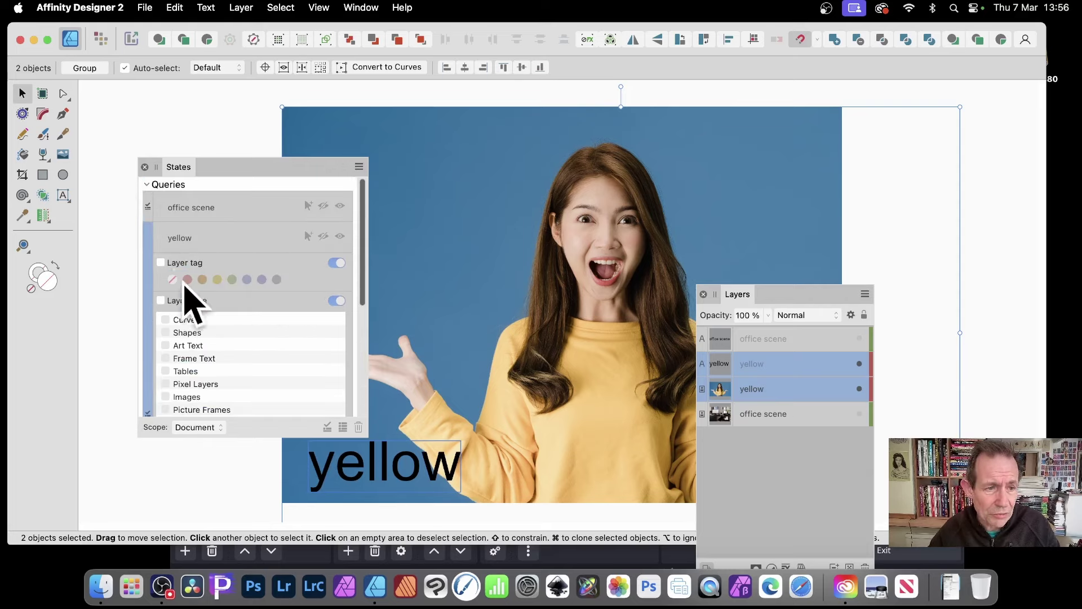
Collapse yellow, then select the office scene layers and then the two yellow layers.
click(165, 237)
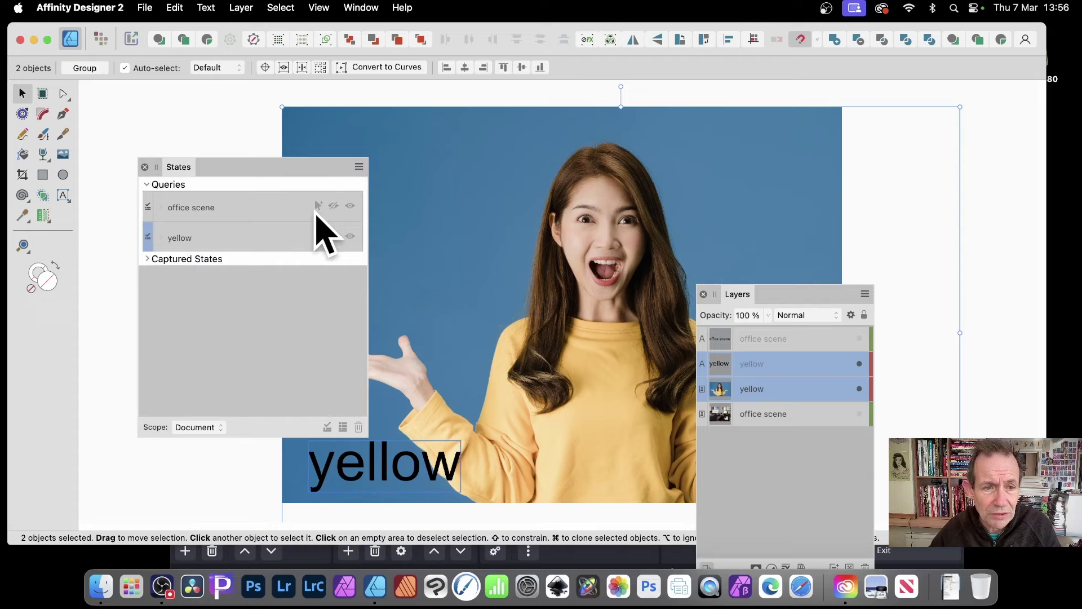
click(318, 206)
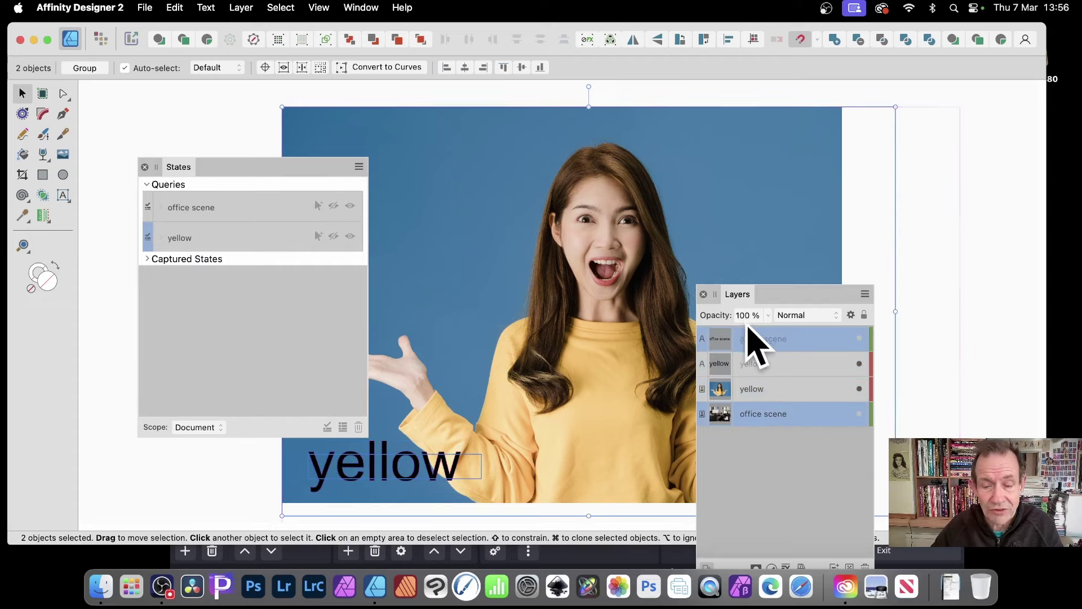
drag(756, 293, 760, 153)
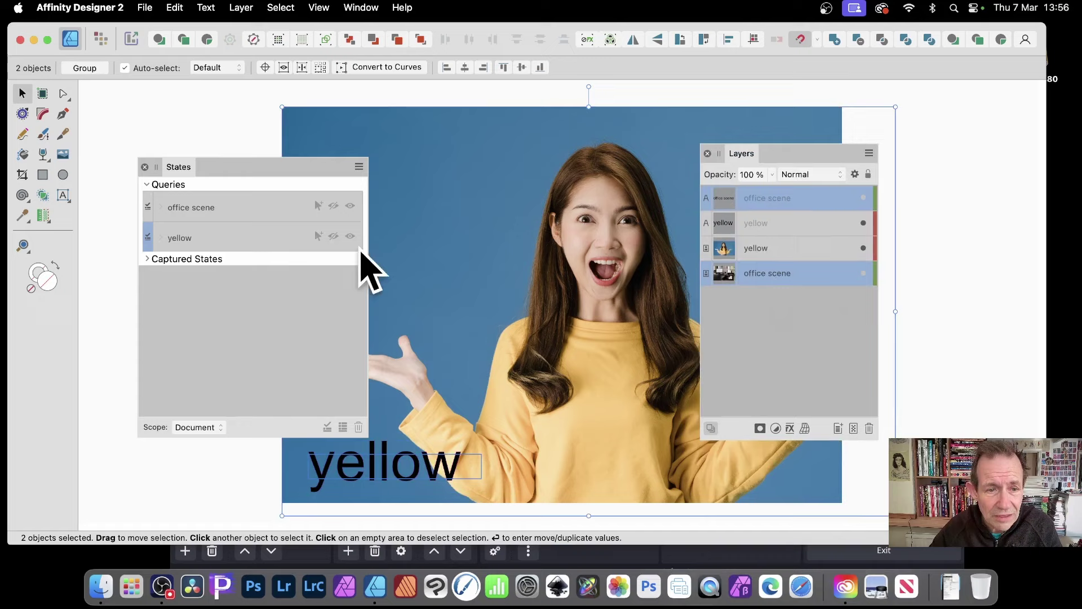
click(318, 236)
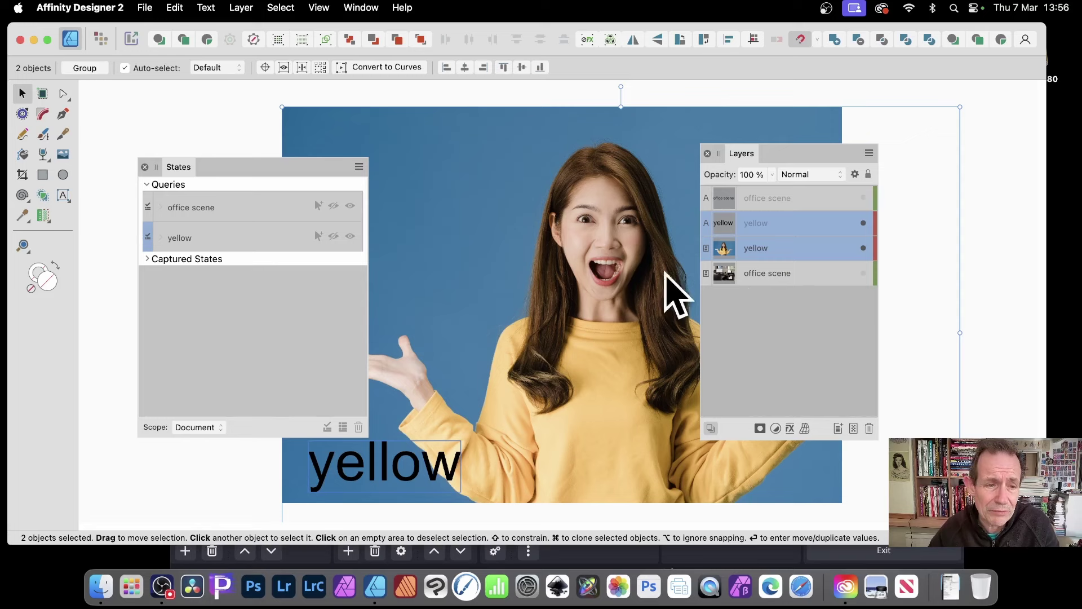
click(333, 236)
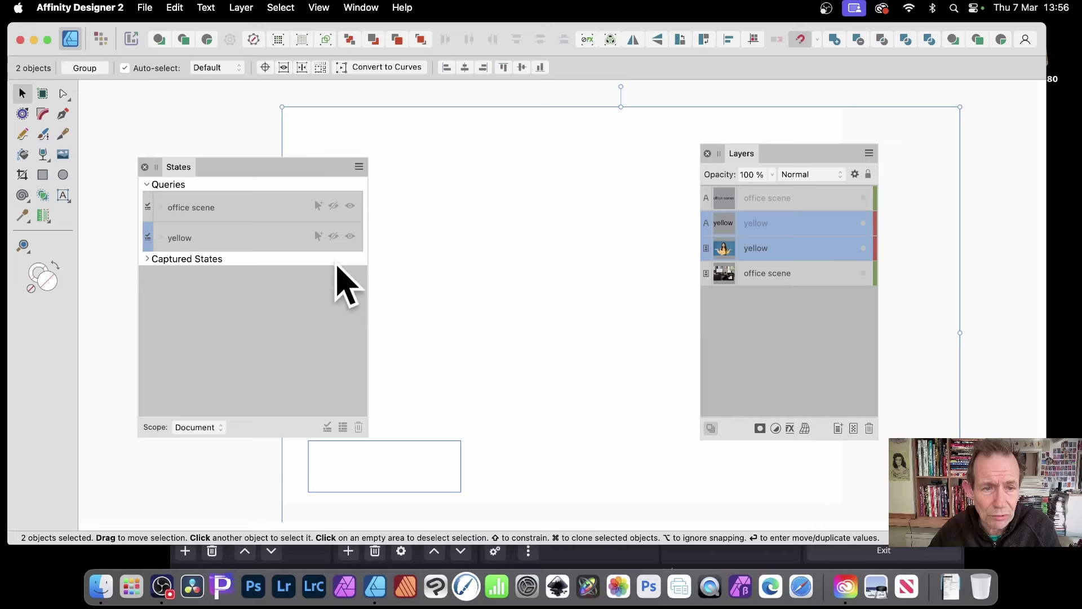
click(350, 206)
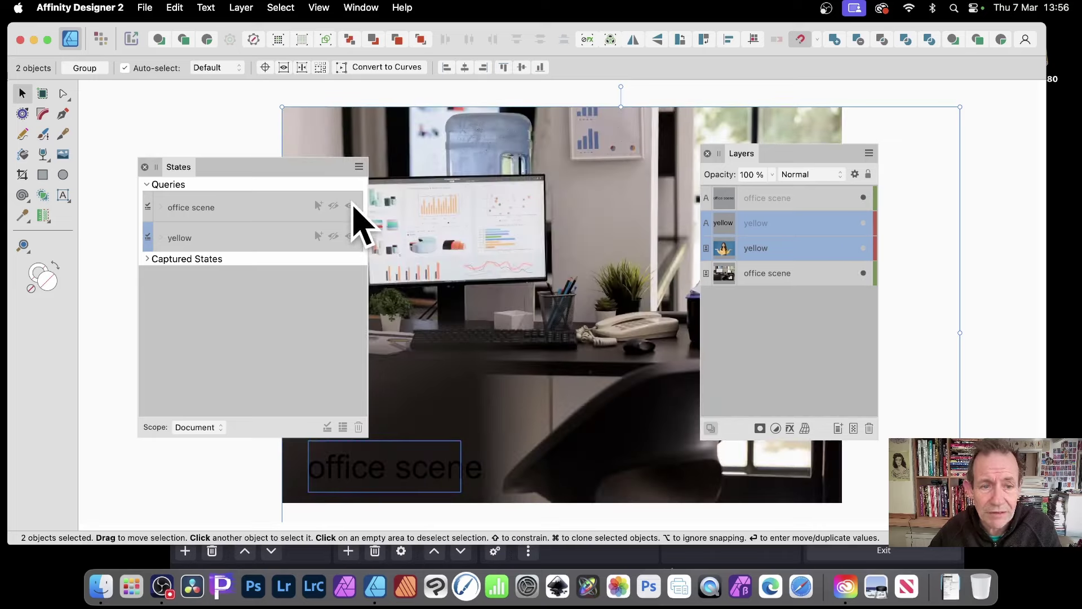
drag(807, 155, 814, 156)
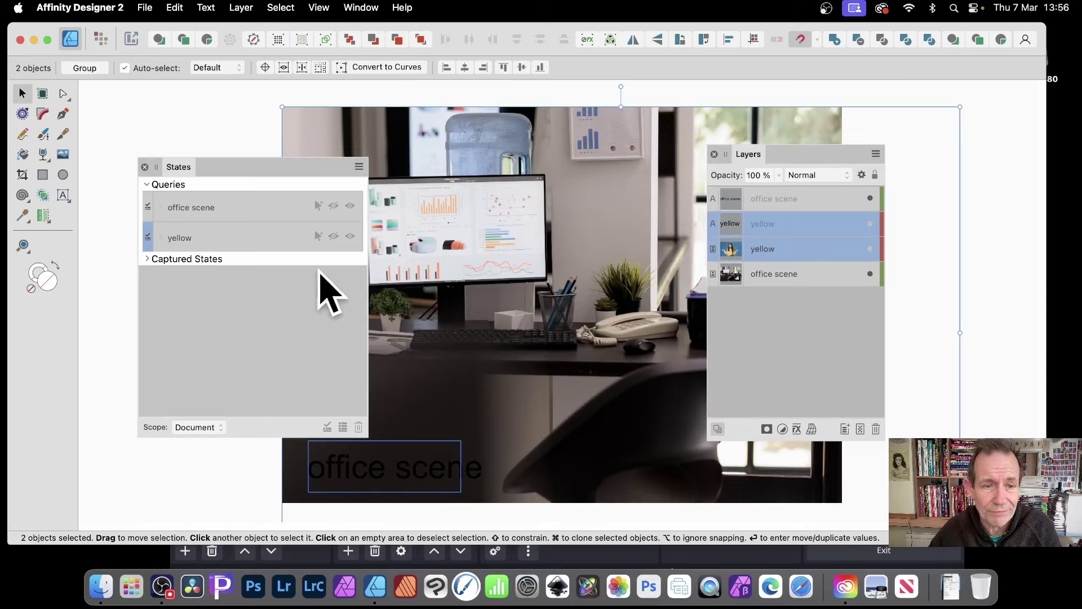
click(334, 206)
click(351, 236)
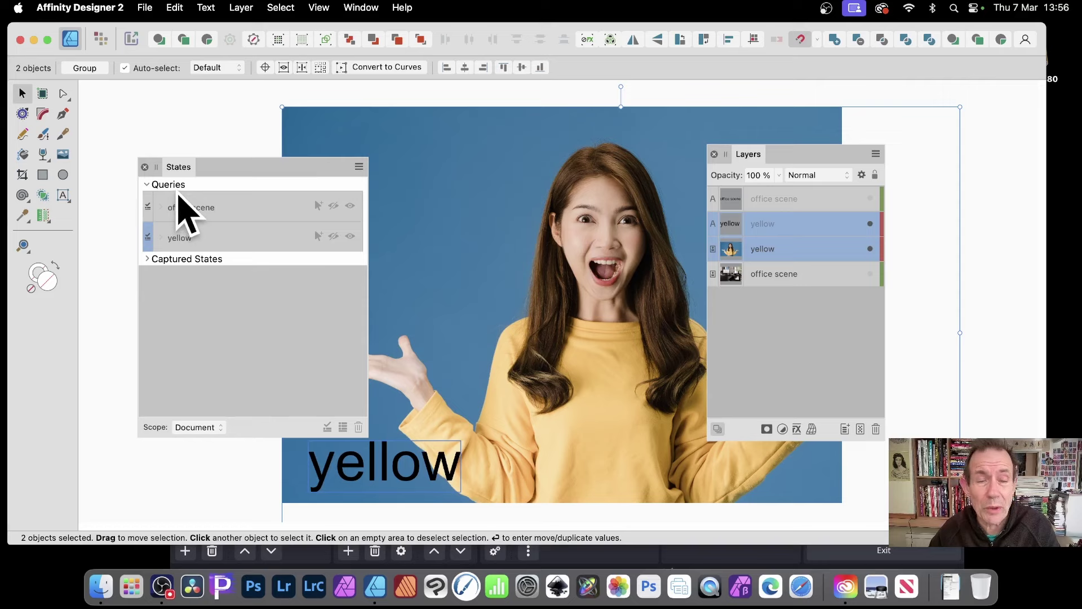
Expand the yellow query and scroll through its 'Layer name is' yellow condition.
click(162, 239)
scroll(330, 361, down, 8)
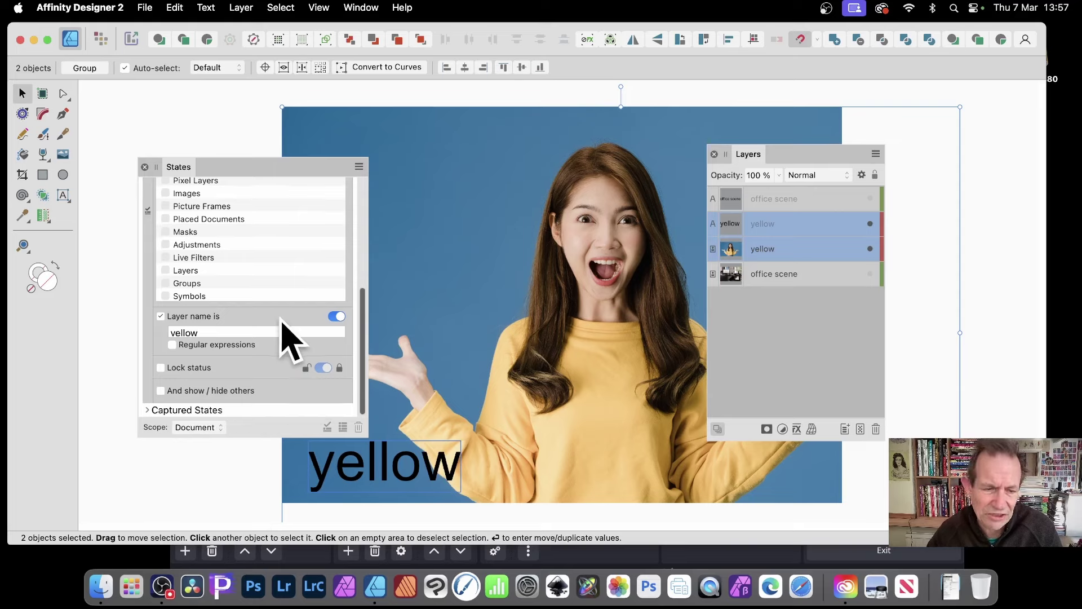
scroll(282, 326, up, 1)
scroll(272, 344, up, 10)
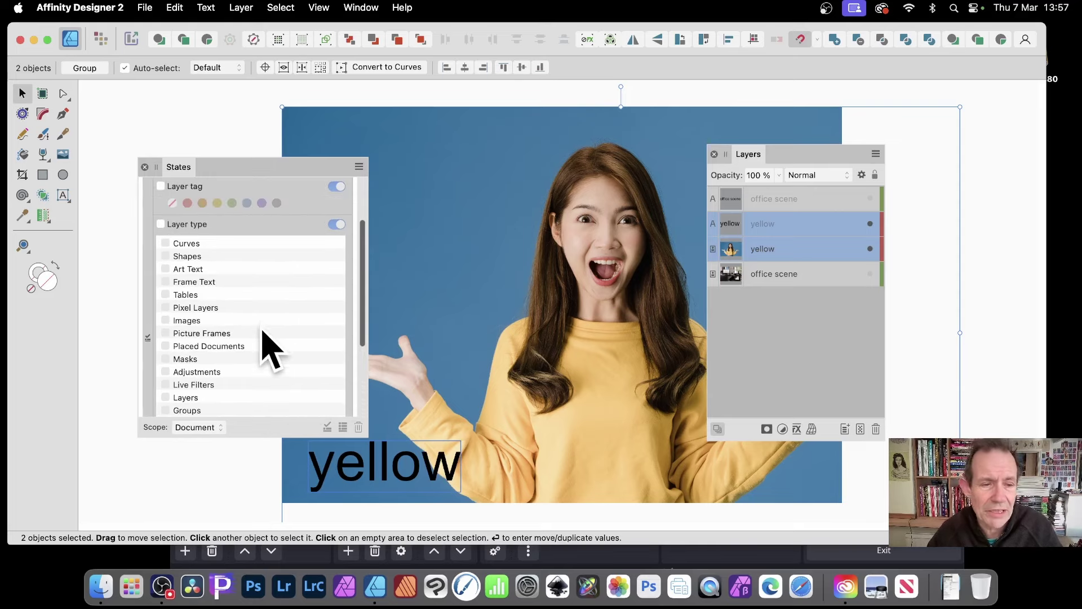
scroll(254, 330, down, 3)
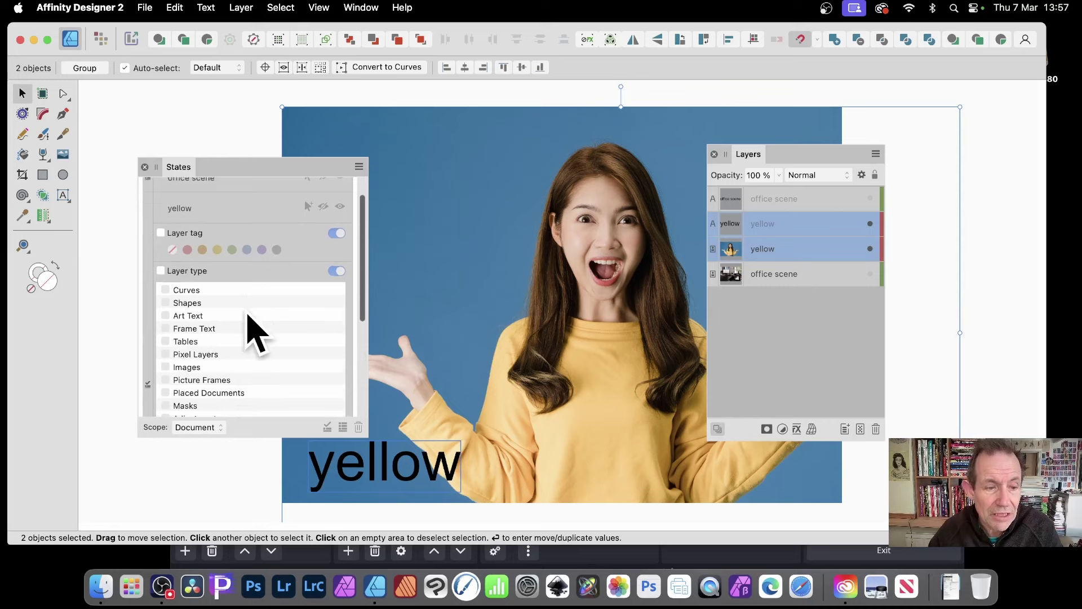
scroll(265, 279, down, 1)
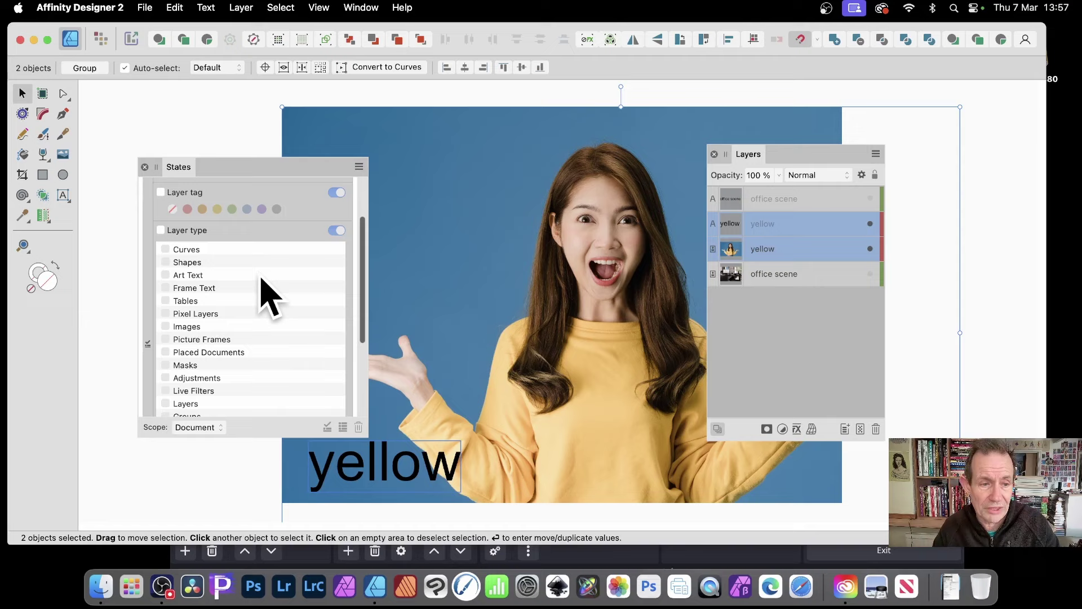
scroll(248, 281, up, 3)
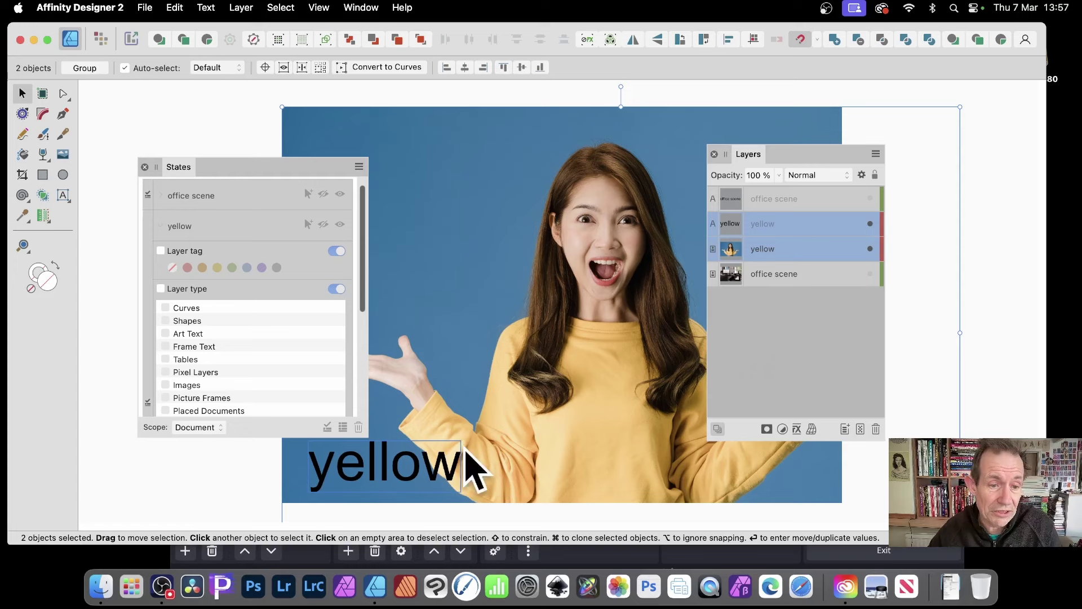
scroll(314, 286, down, 5)
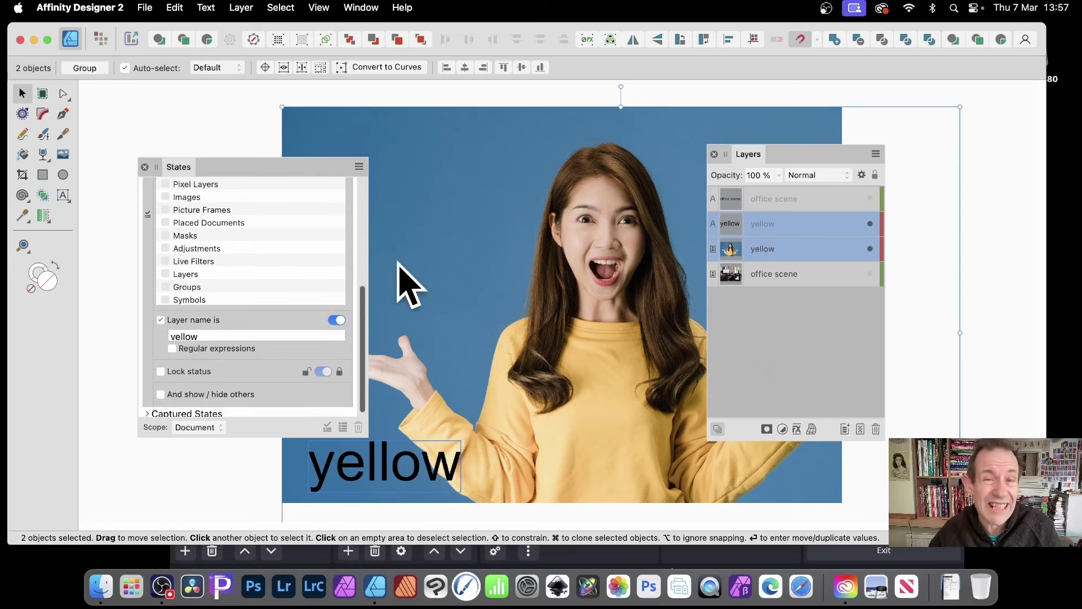